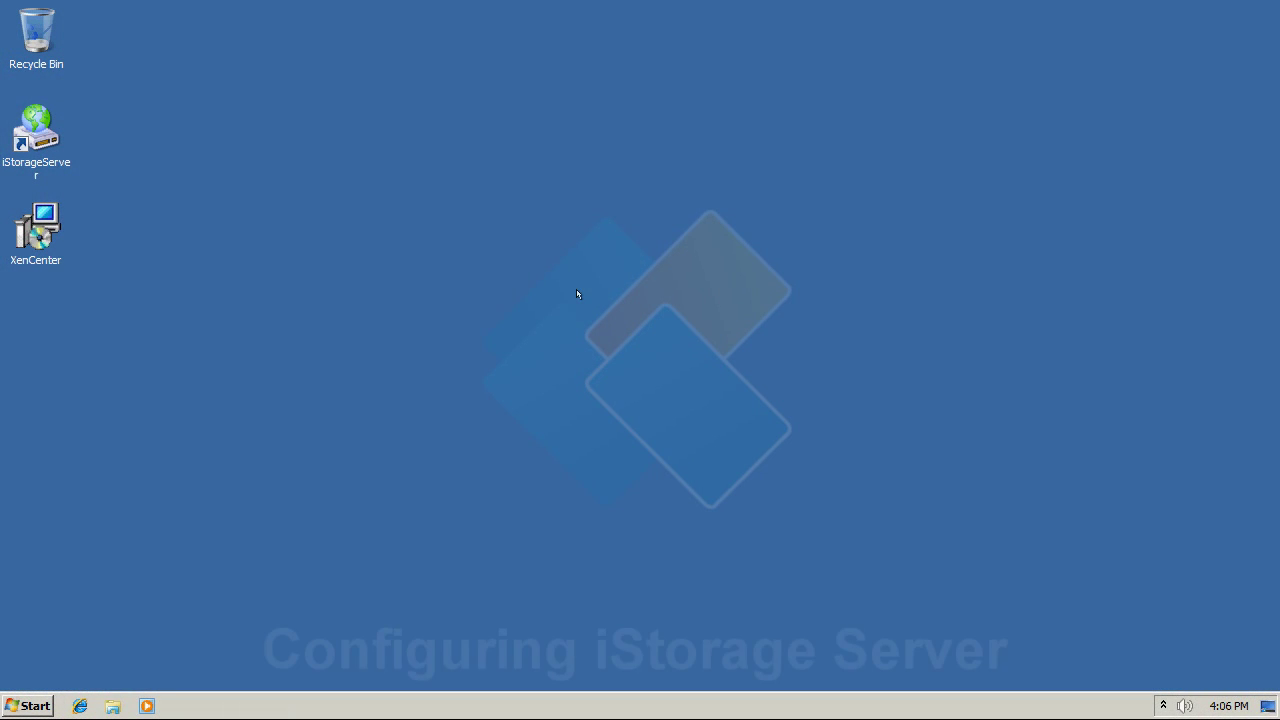
Add a new server user named XenUser, entering and confirming its password.
double_click(28, 152)
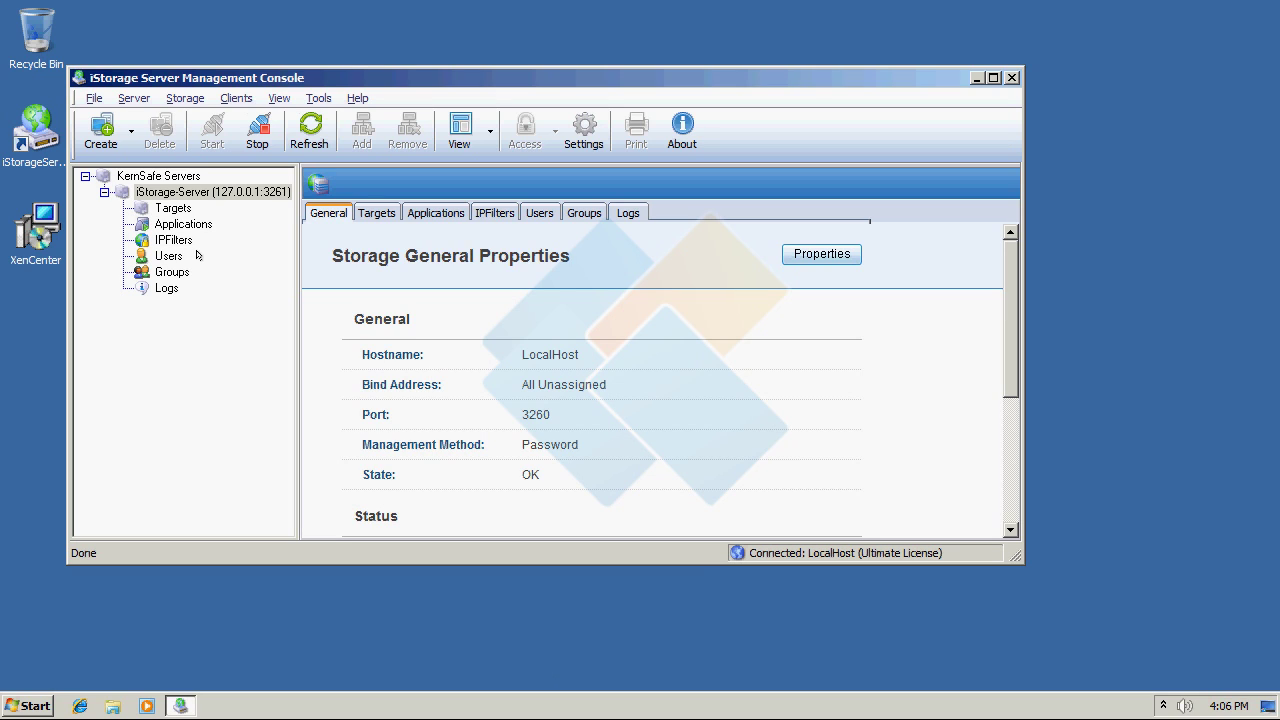
click(168, 256)
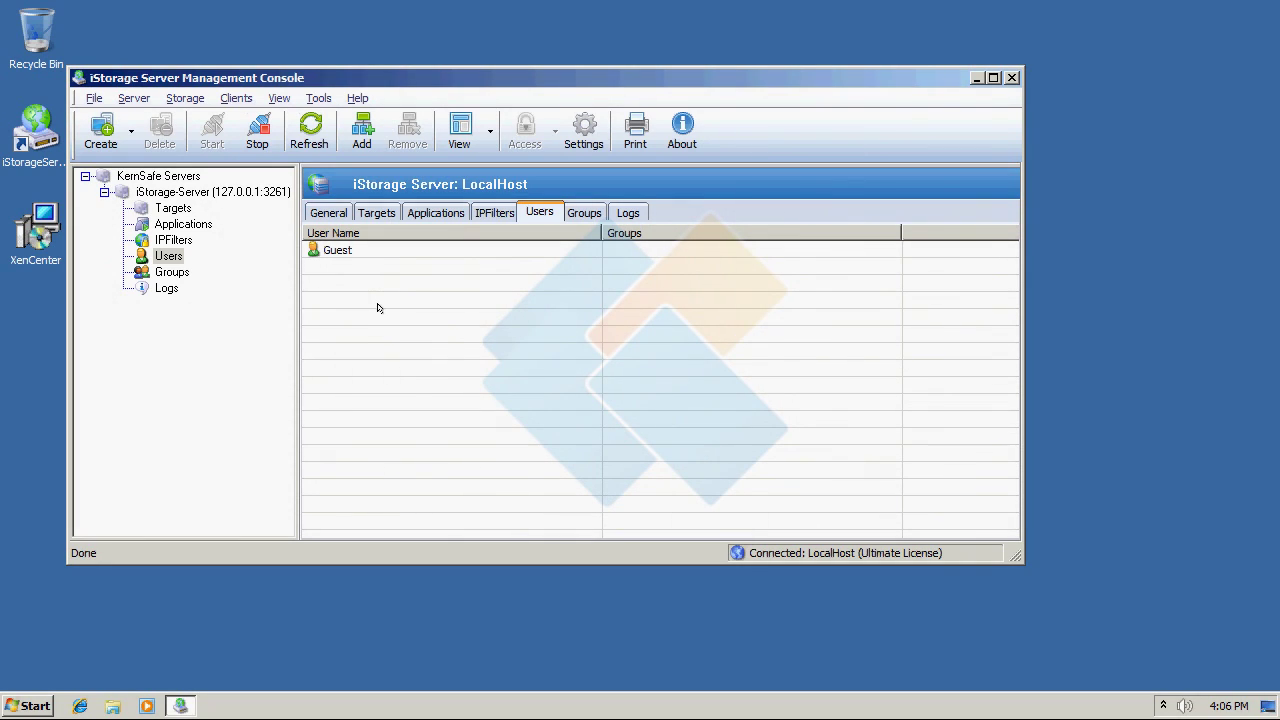
right_click(380, 308)
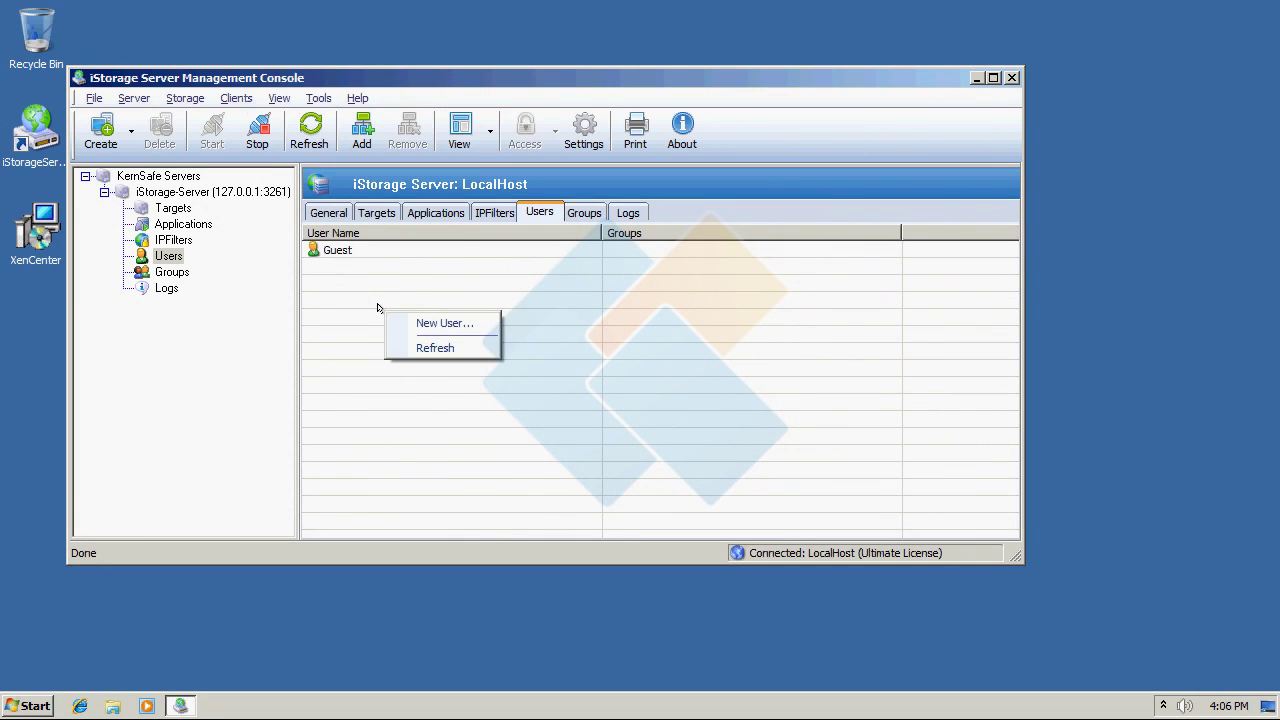
click(477, 322)
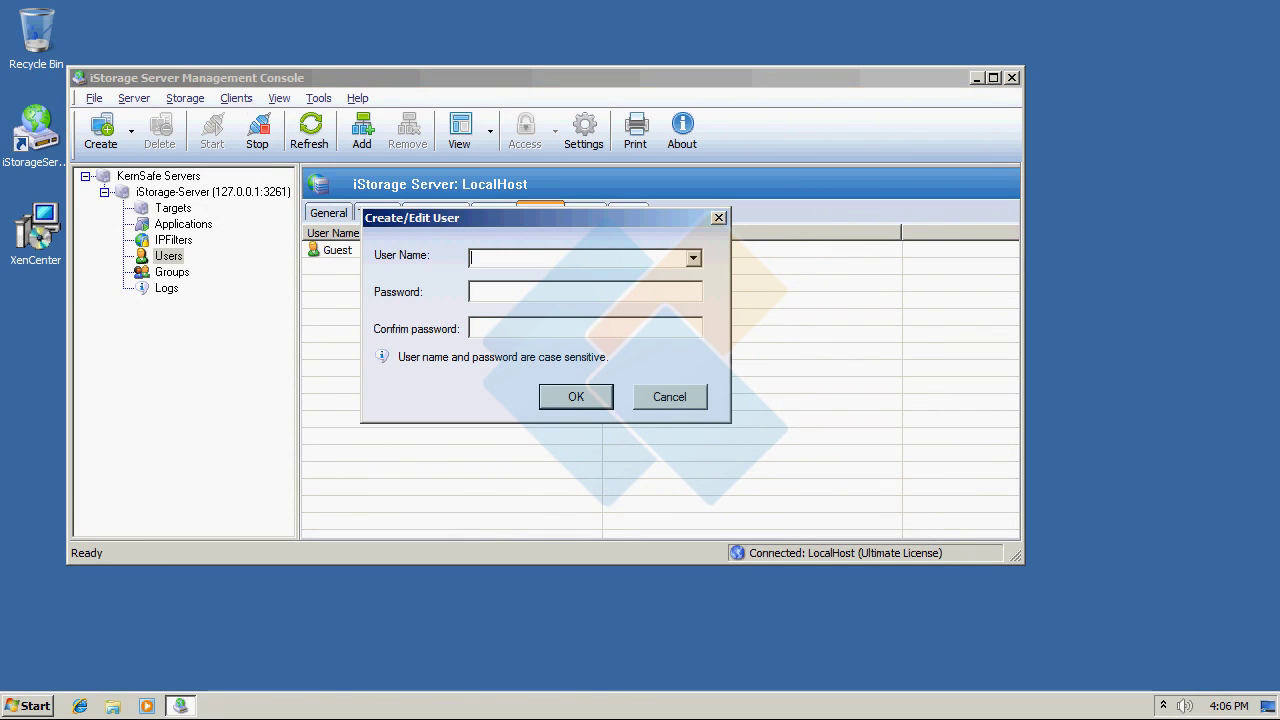
text(Xen)
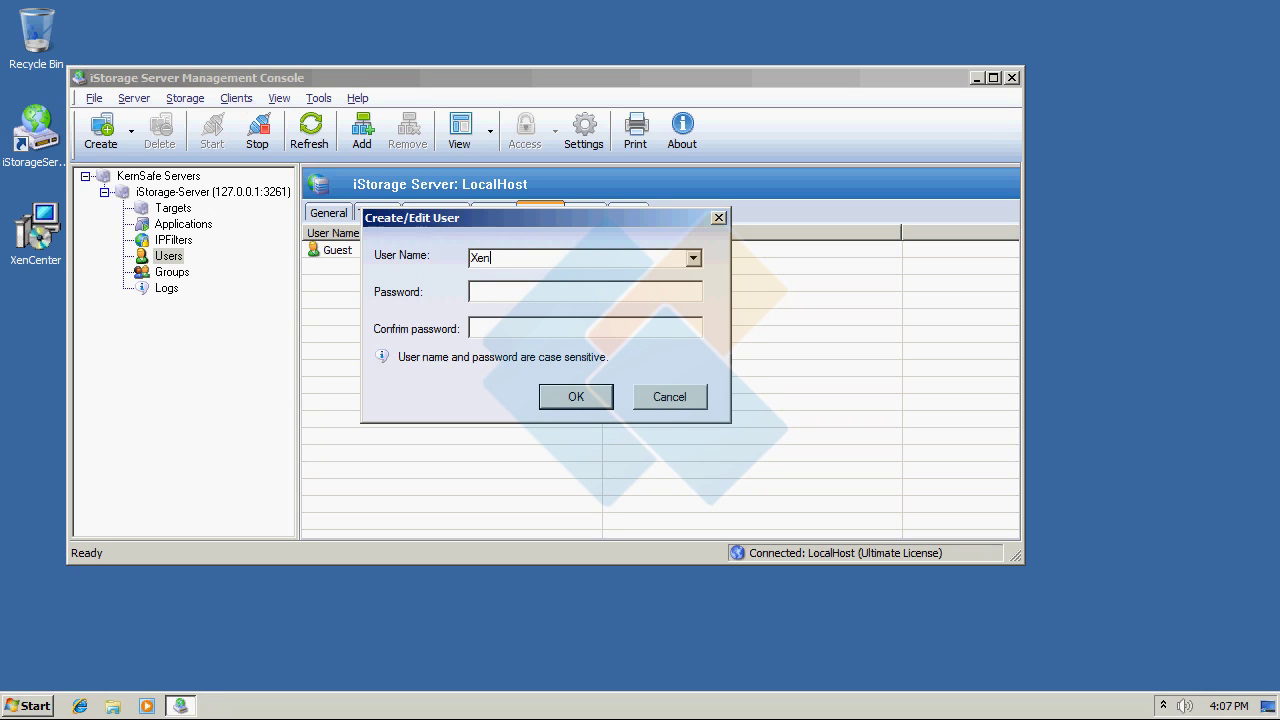
text(User••••••••••••••••••••••••)
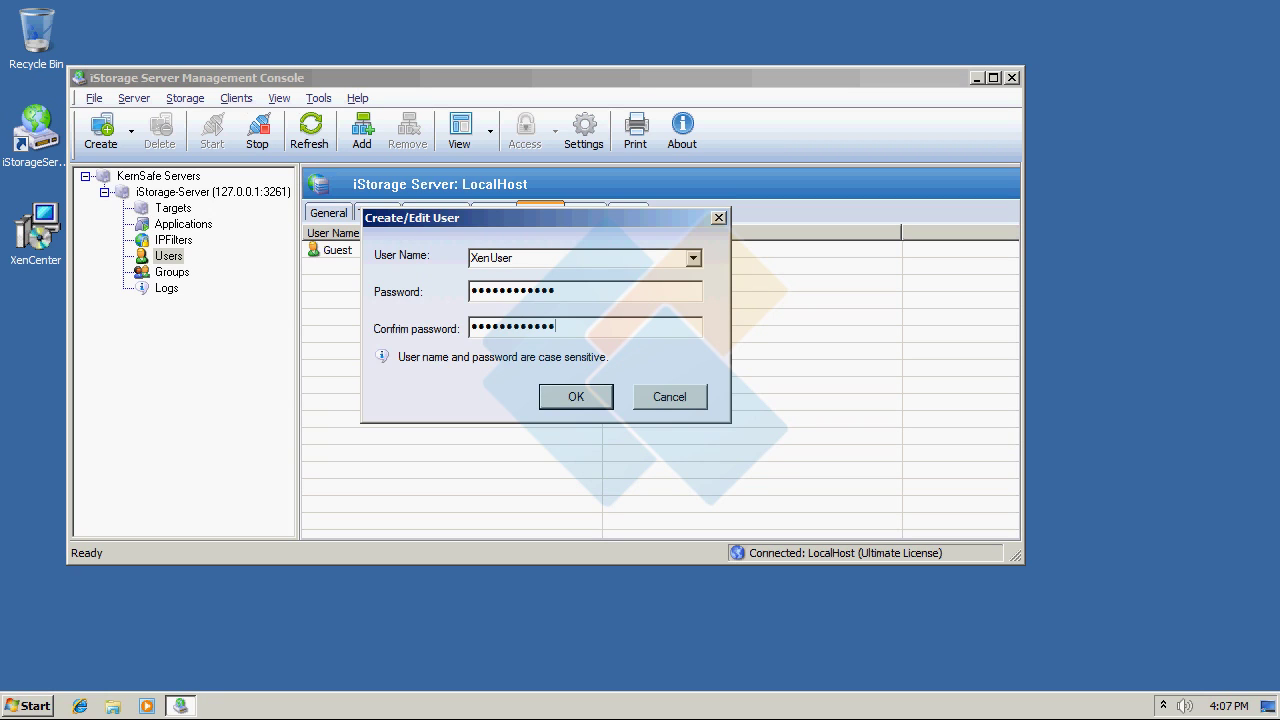
click(575, 397)
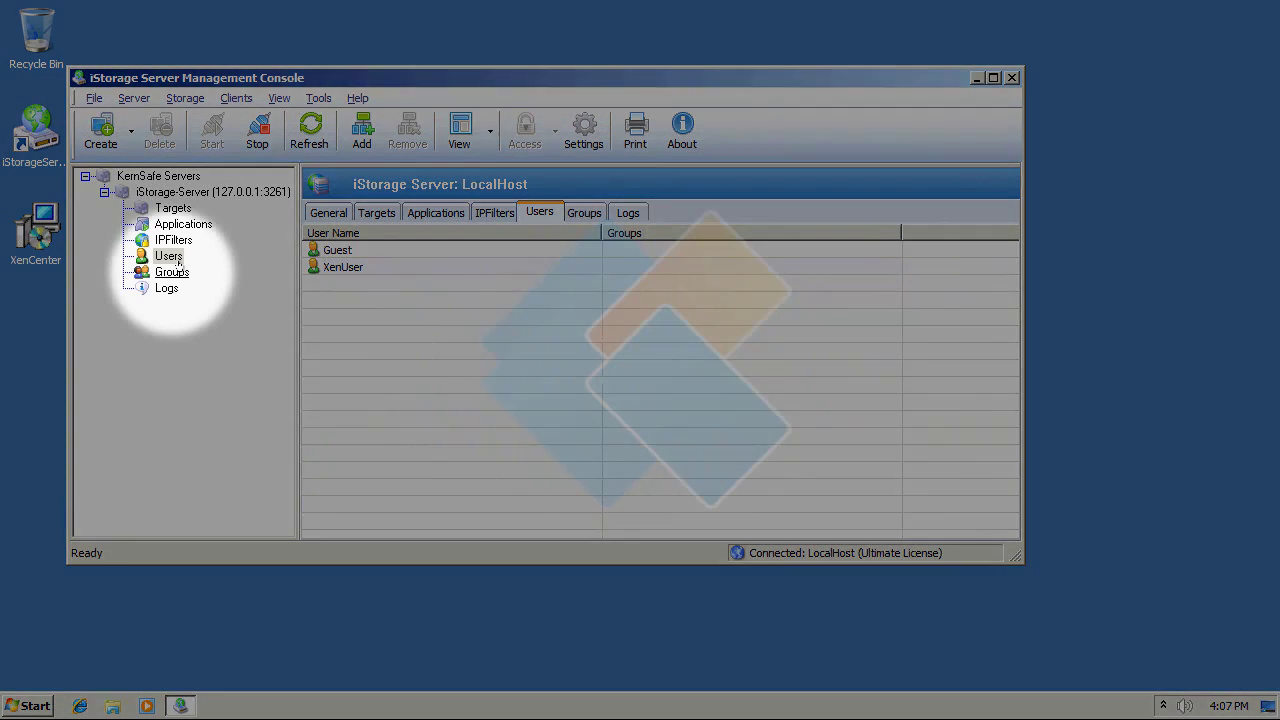
Create the group XenGroup with XenUser added as its only member.
click(176, 270)
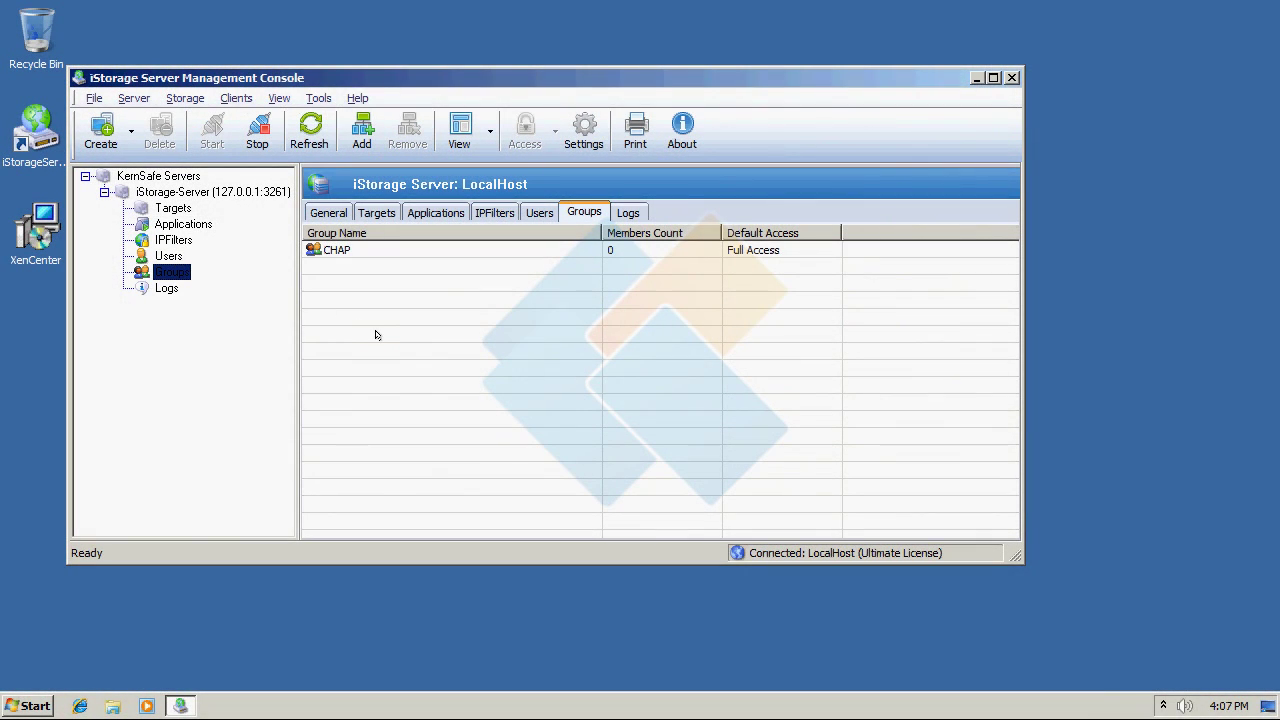
right_click(382, 337)
click(472, 350)
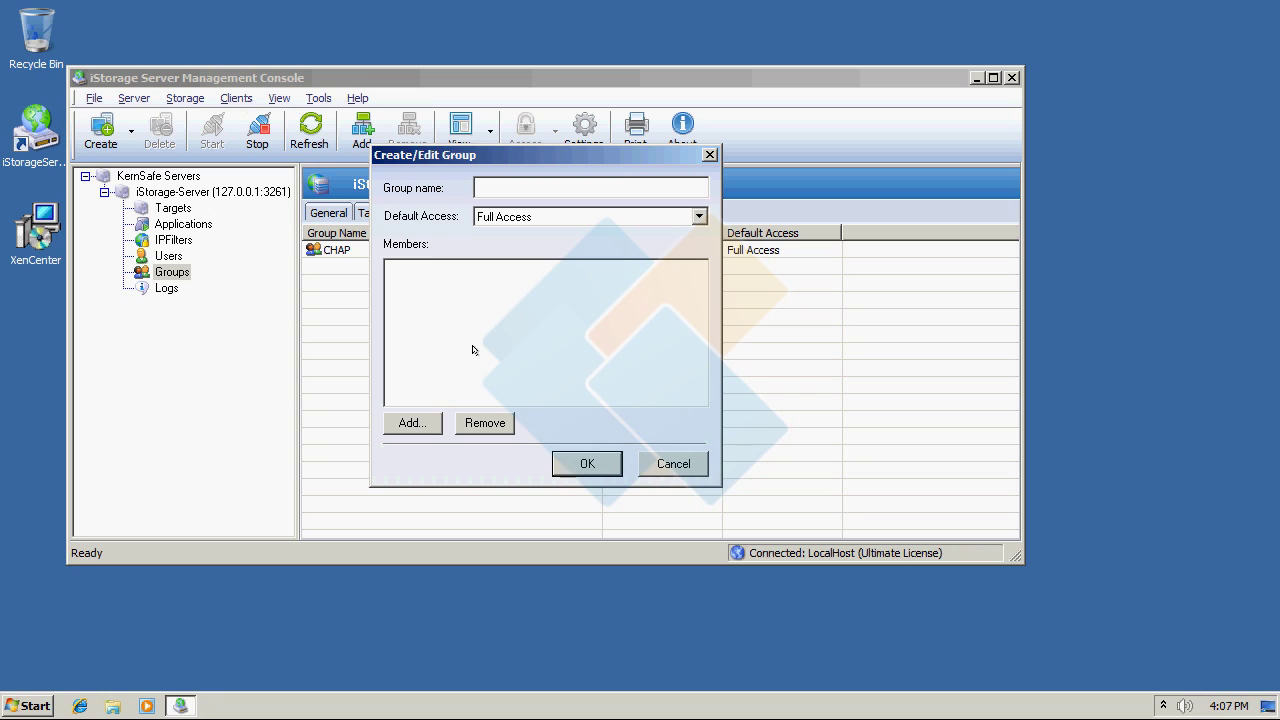
text(XenGroup)
click(419, 416)
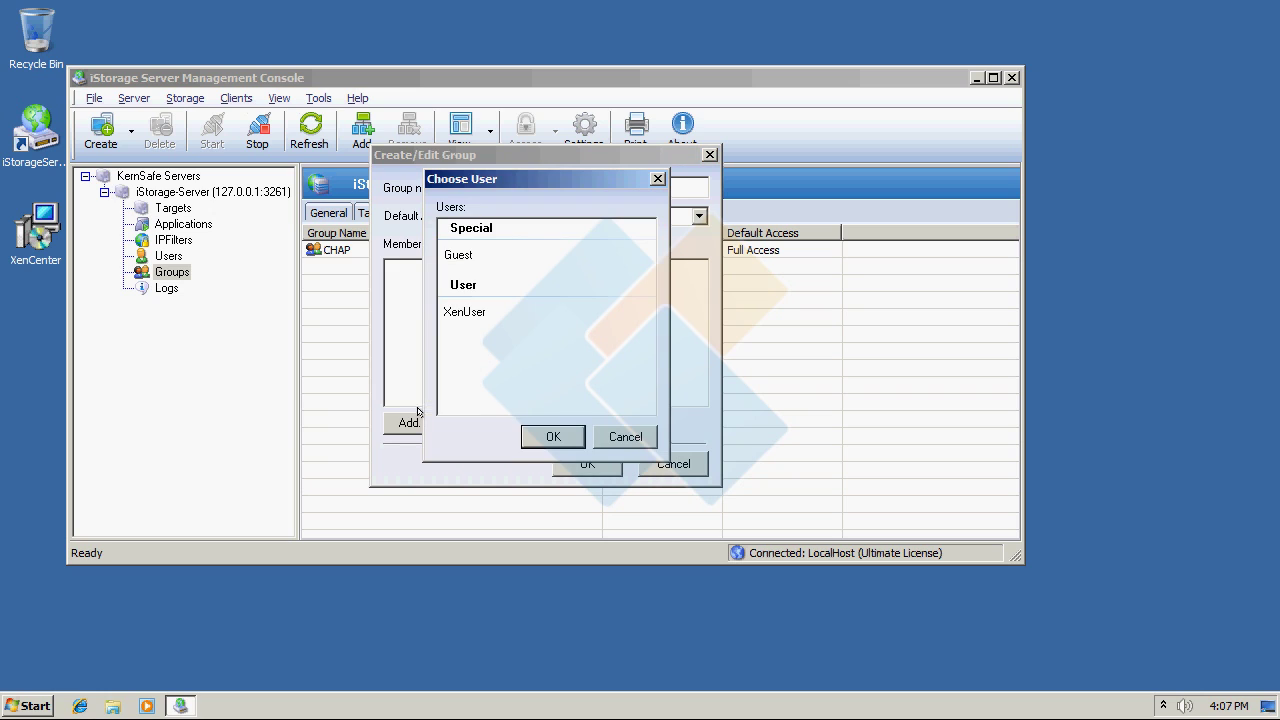
click(474, 313)
click(542, 434)
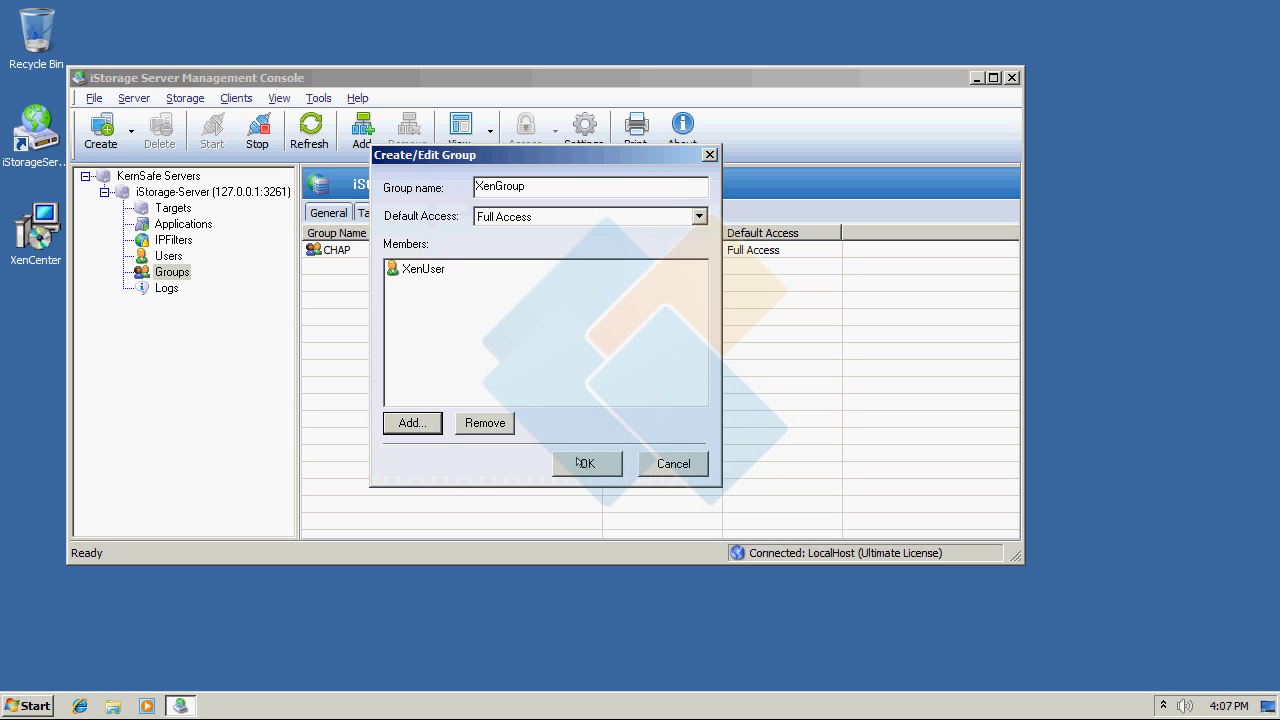
click(587, 465)
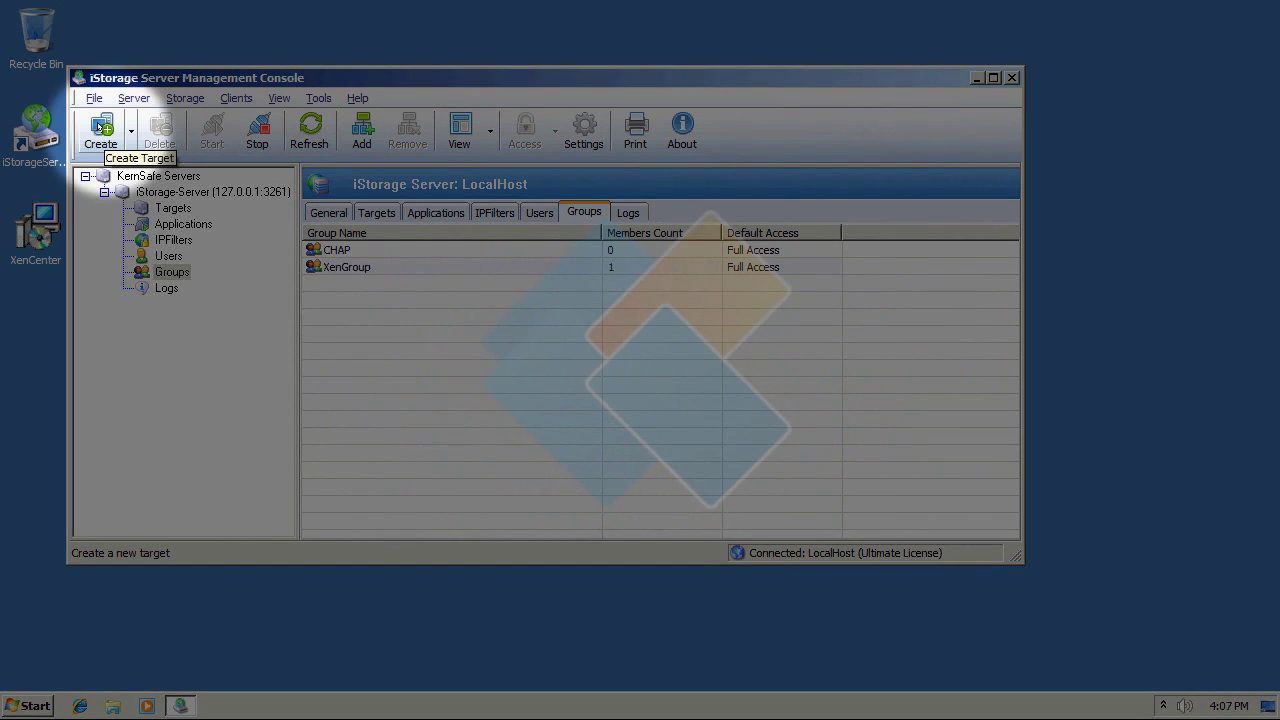
Start a new iSCSI target as a Hard Disk using a standard image file.
click(99, 127)
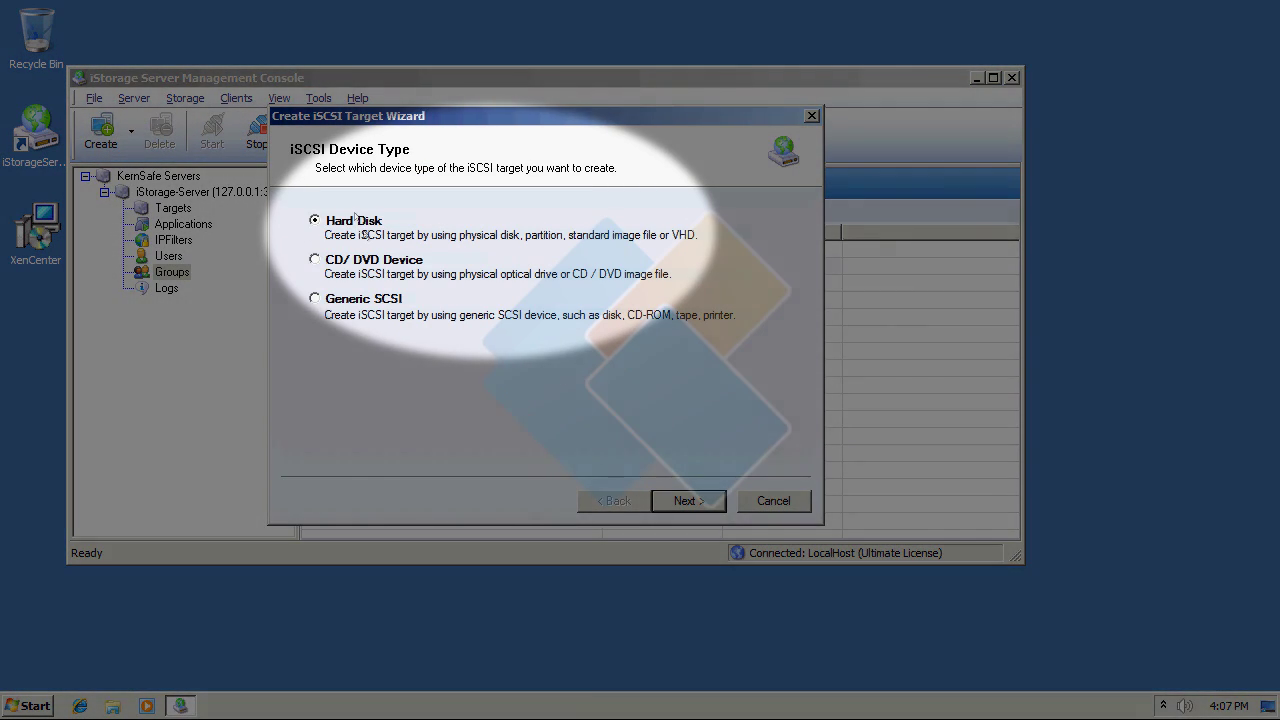
click(709, 505)
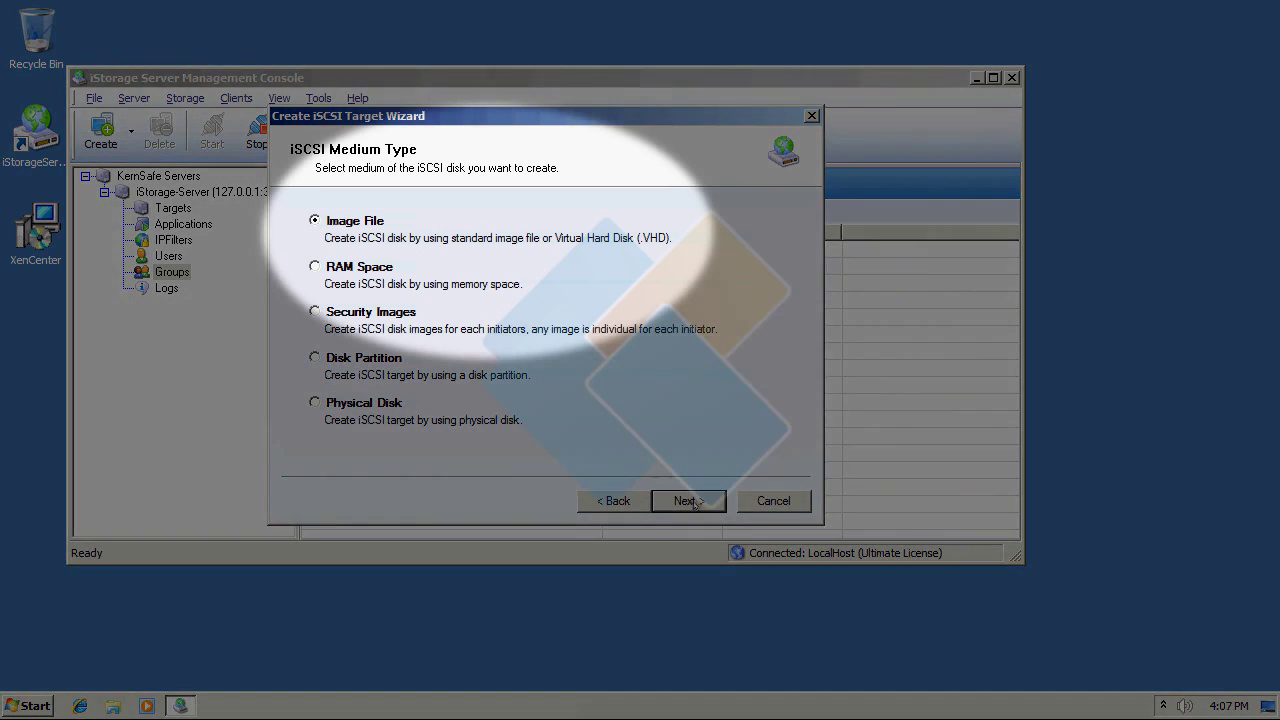
click(699, 502)
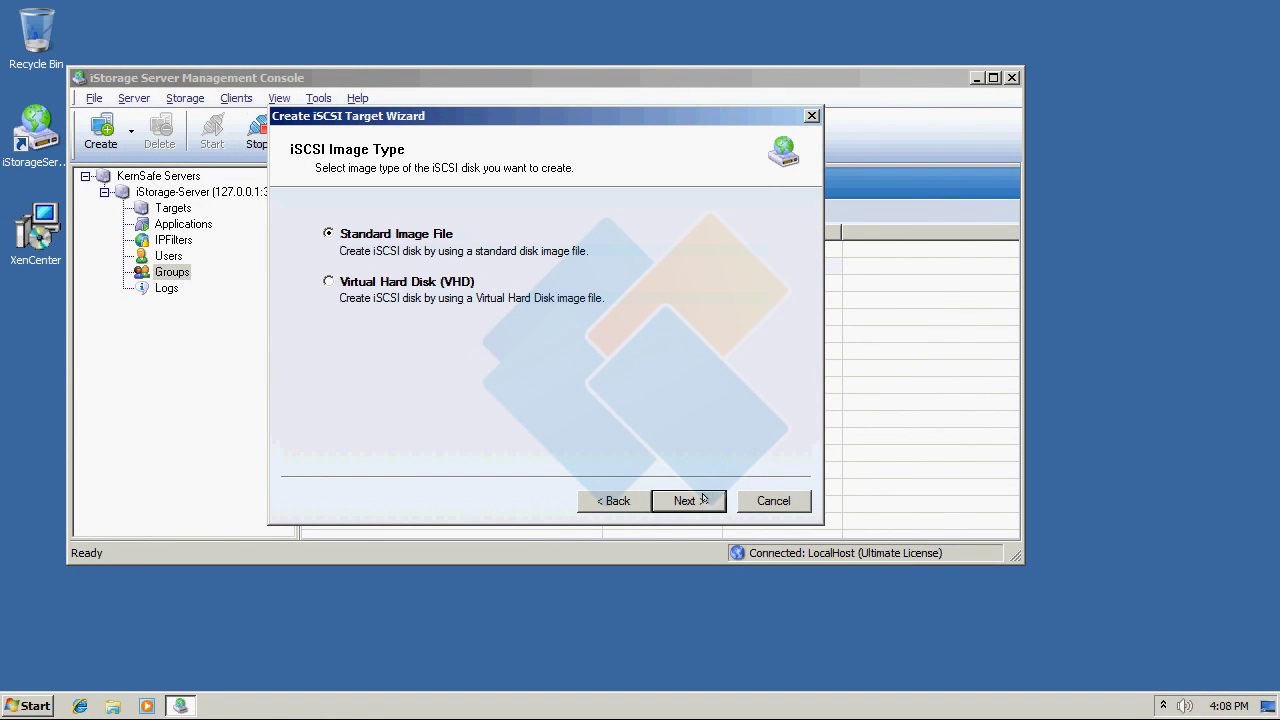
click(703, 498)
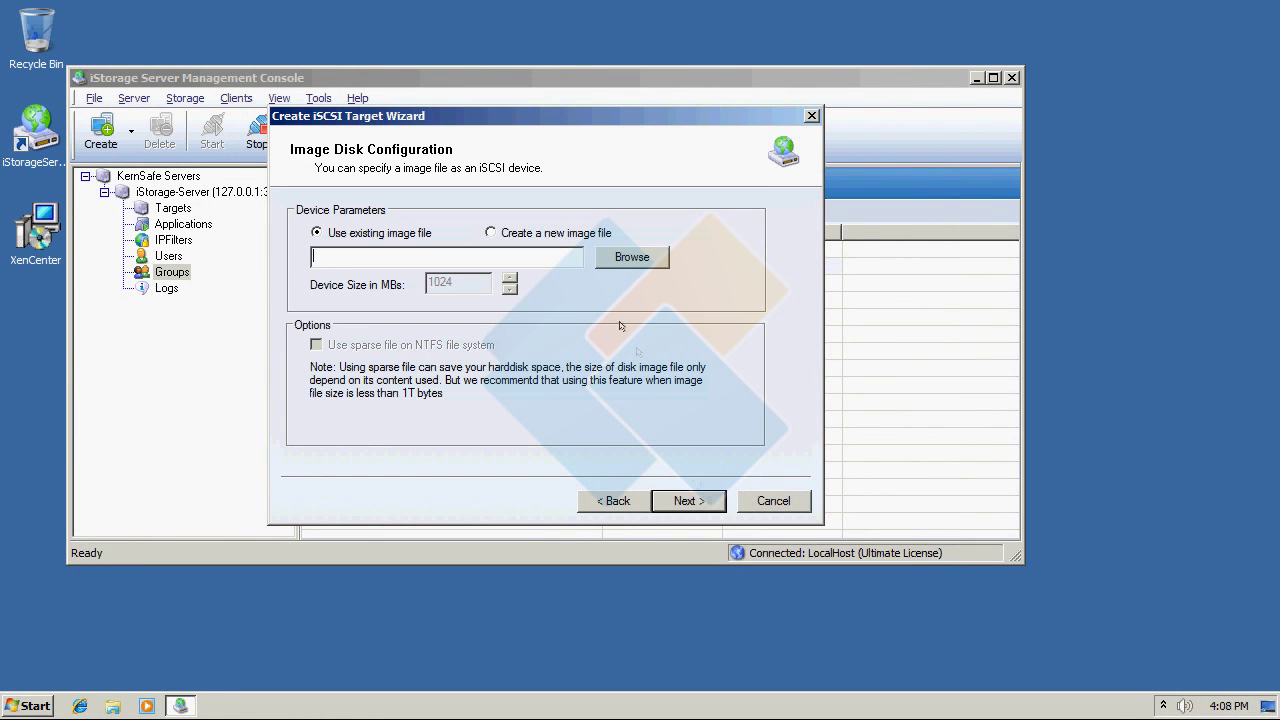
Create a new image file Win7.img with a size of 30720 MB.
click(547, 234)
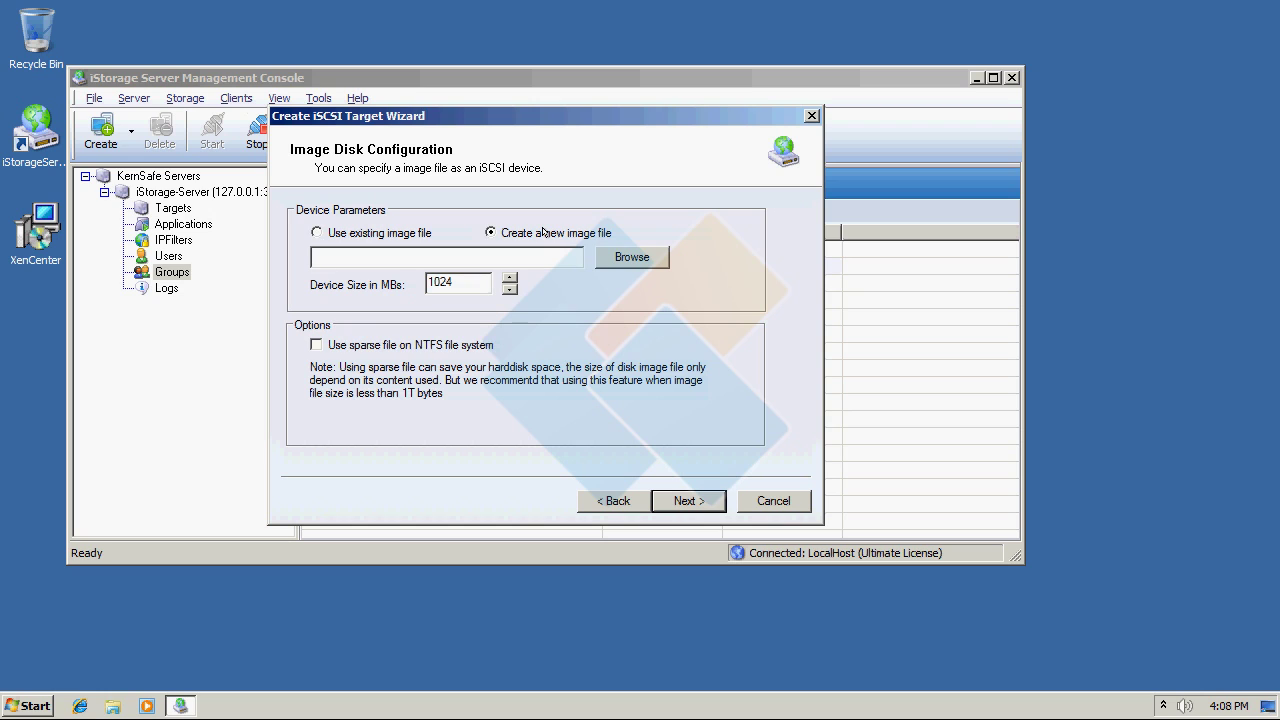
click(624, 257)
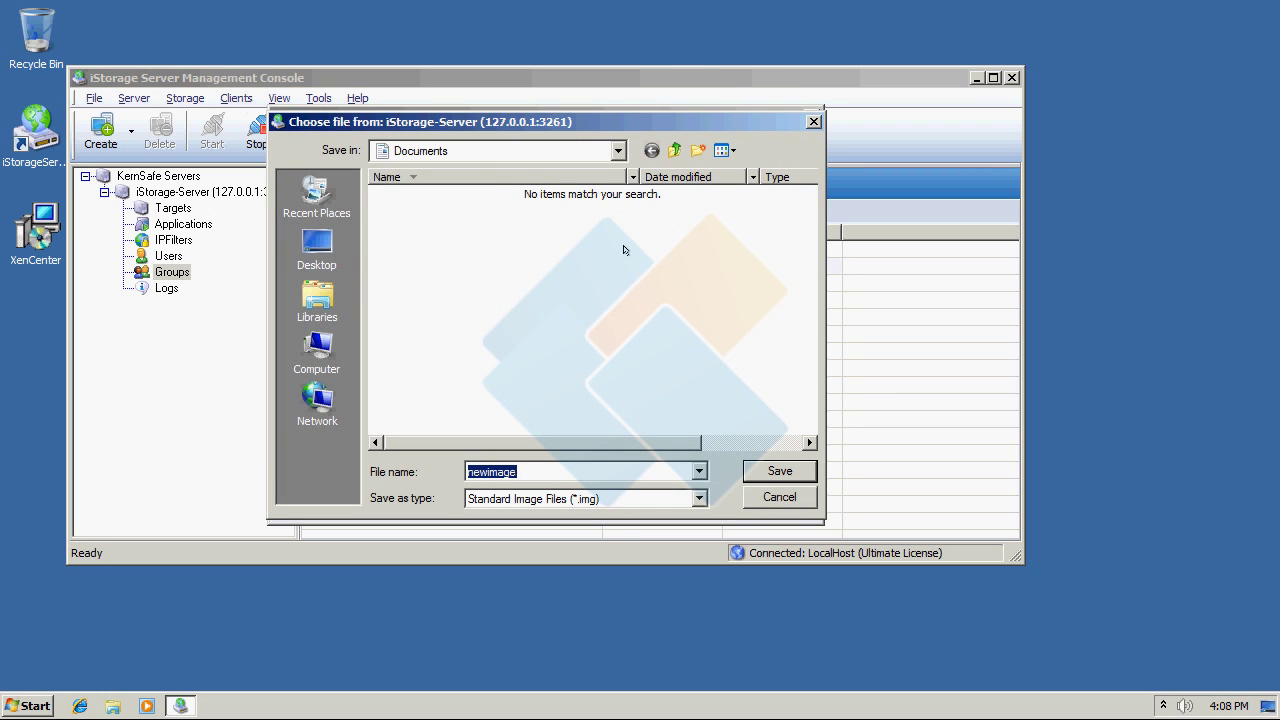
text(Win7)
click(771, 463)
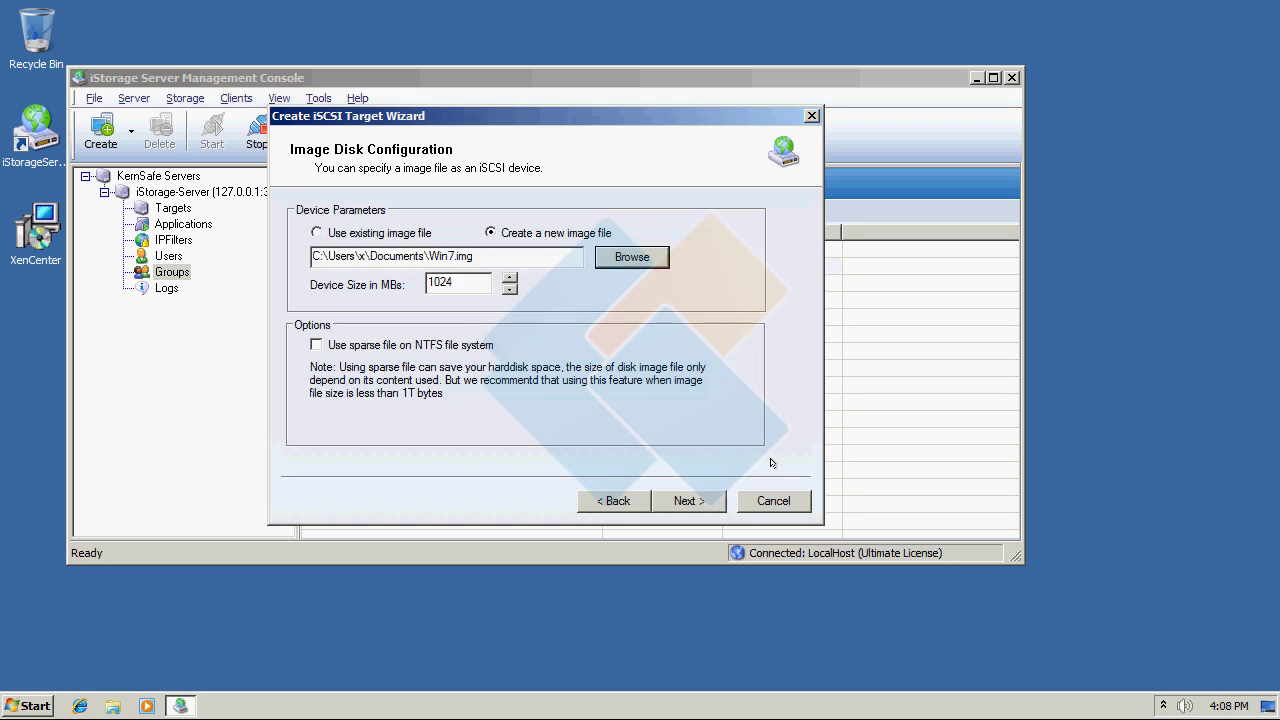
drag(460, 282, 428, 282)
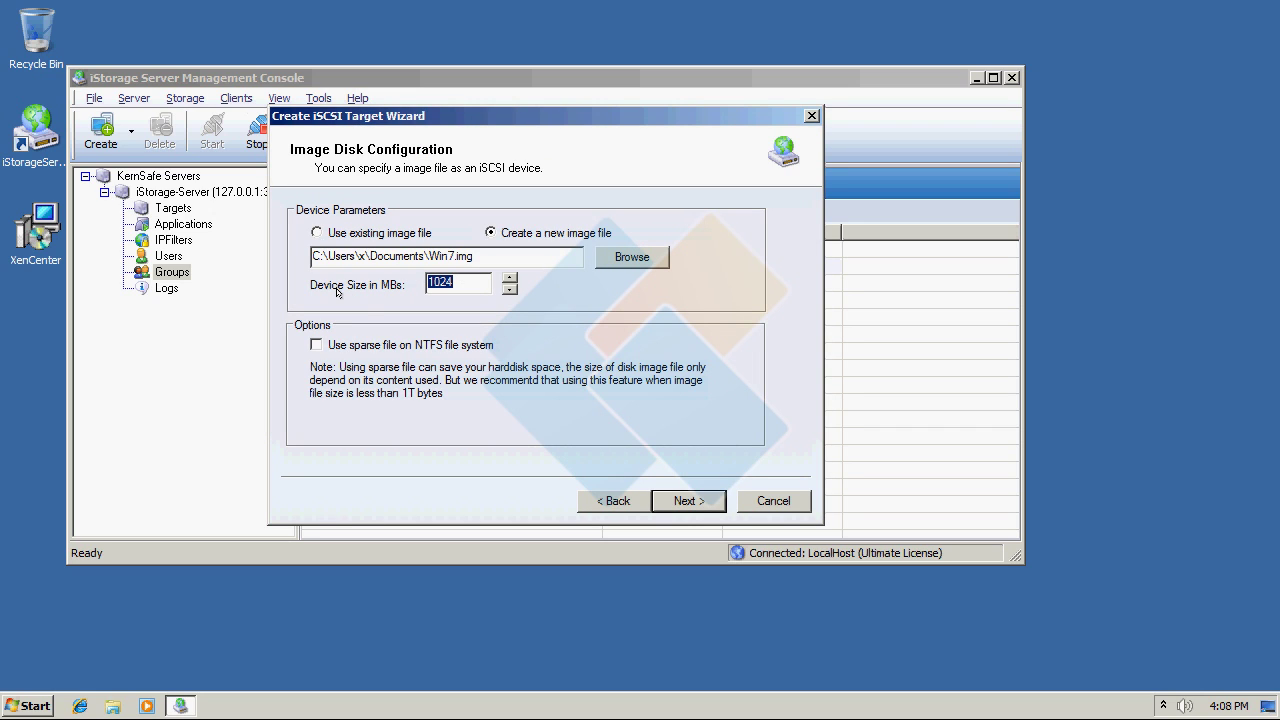
text(30720)
Choose CHAP authorization for the new target.
click(668, 492)
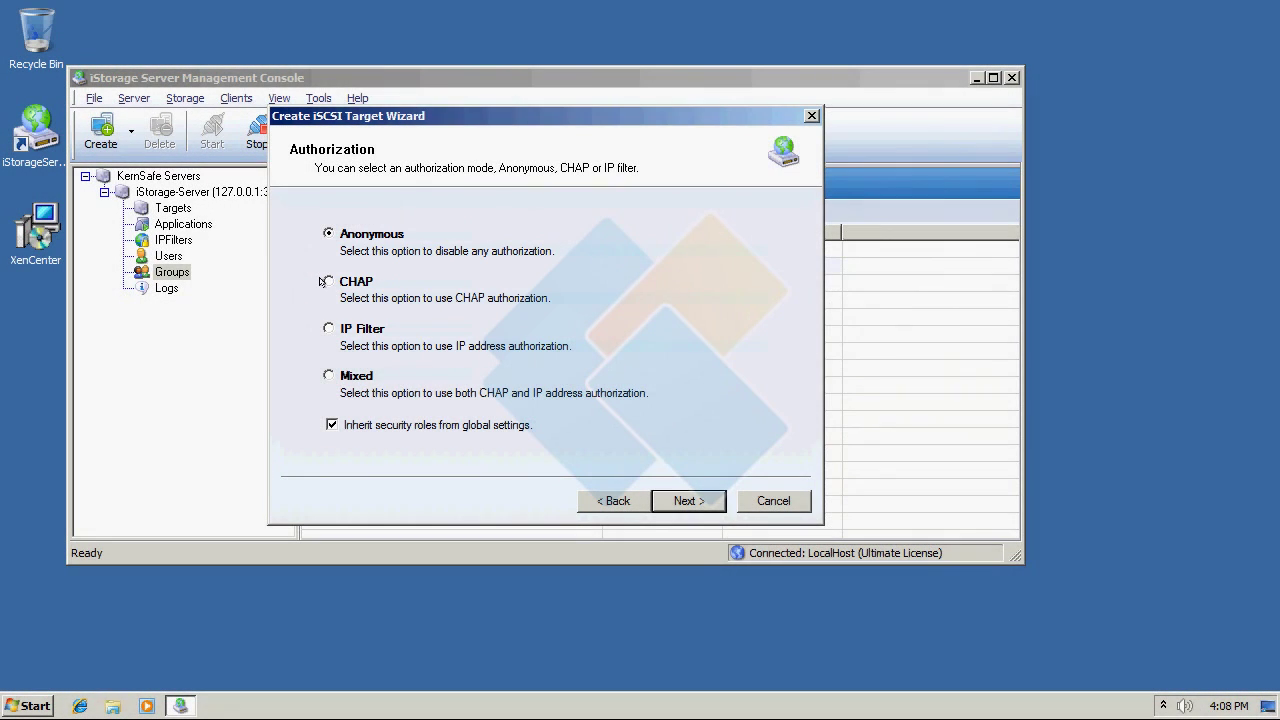
click(326, 282)
click(675, 502)
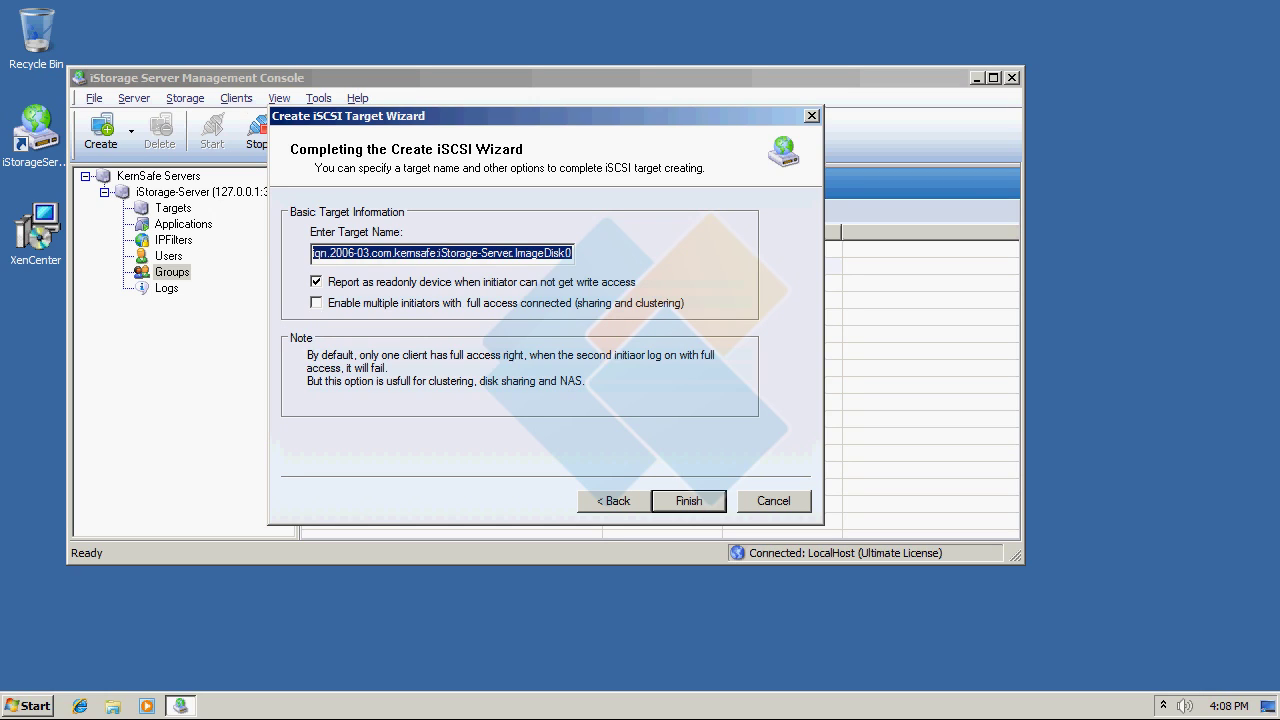
Replace ImageDisk0 with XenImage in the target name and finish creating the target.
key(End)
key(ctrl+shift+Left)
text(XenImage)
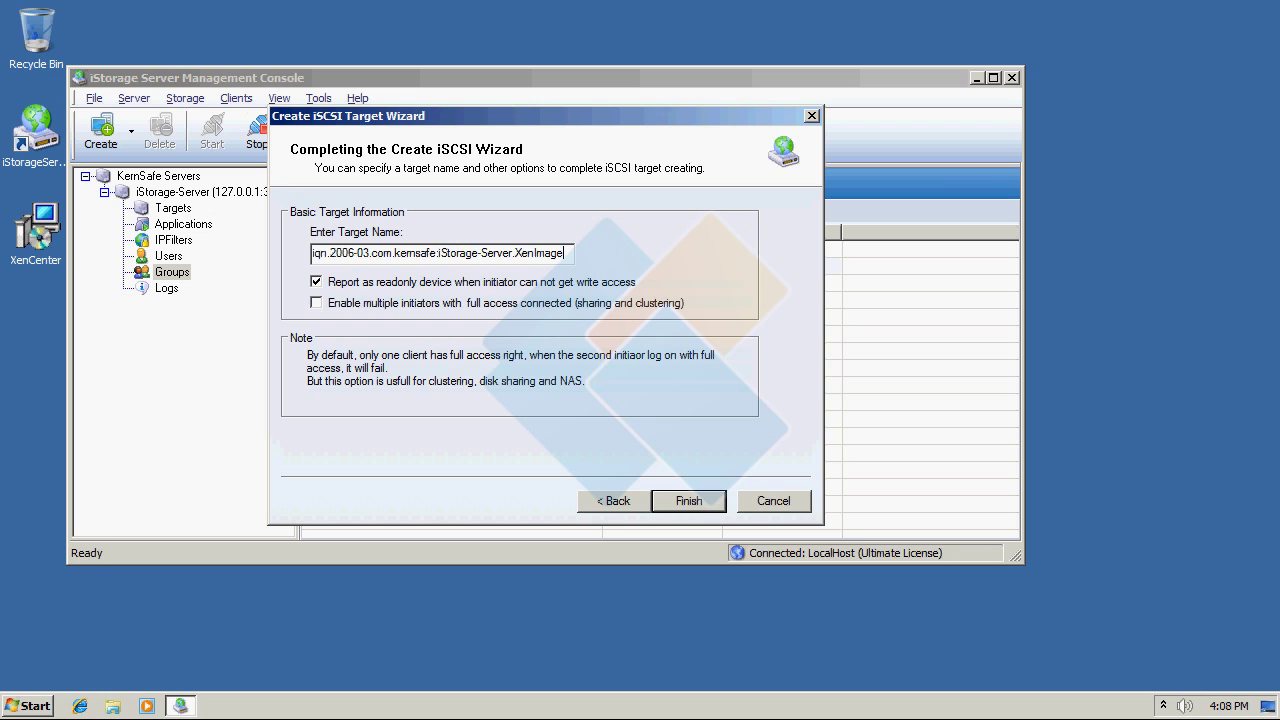
click(685, 500)
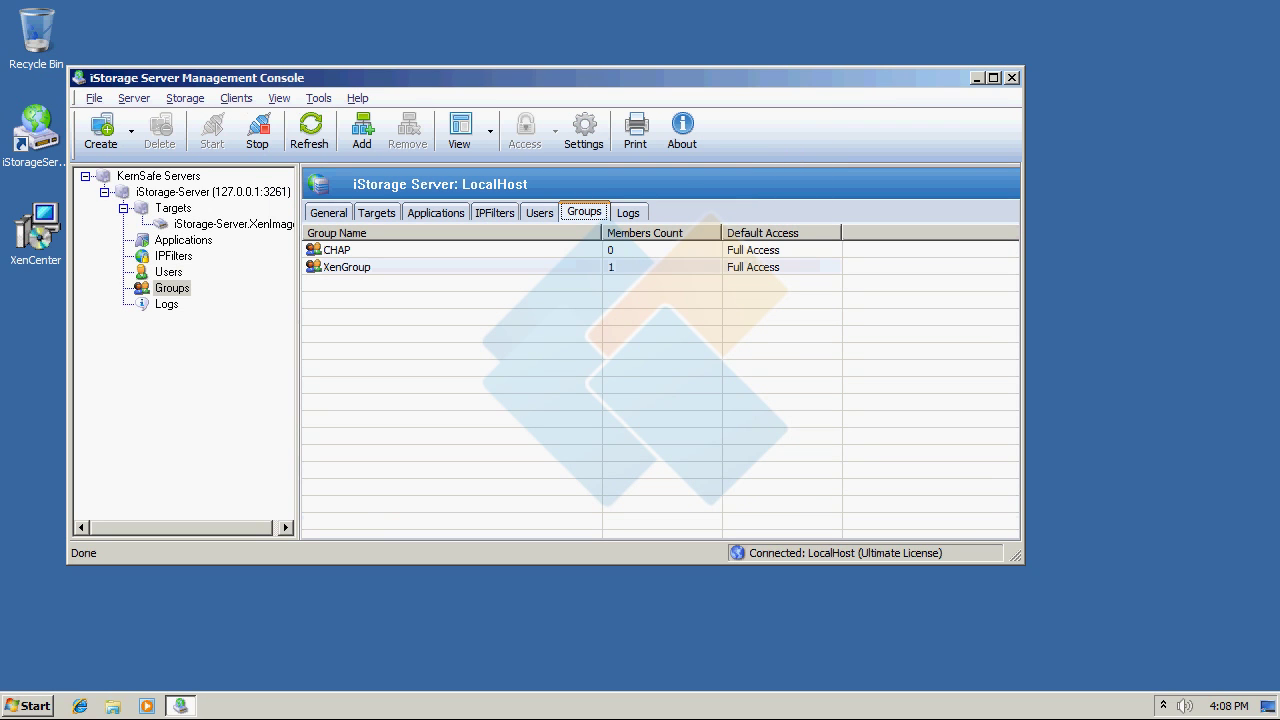
Check the XenImage target's General properties, then minimize the management console.
click(220, 224)
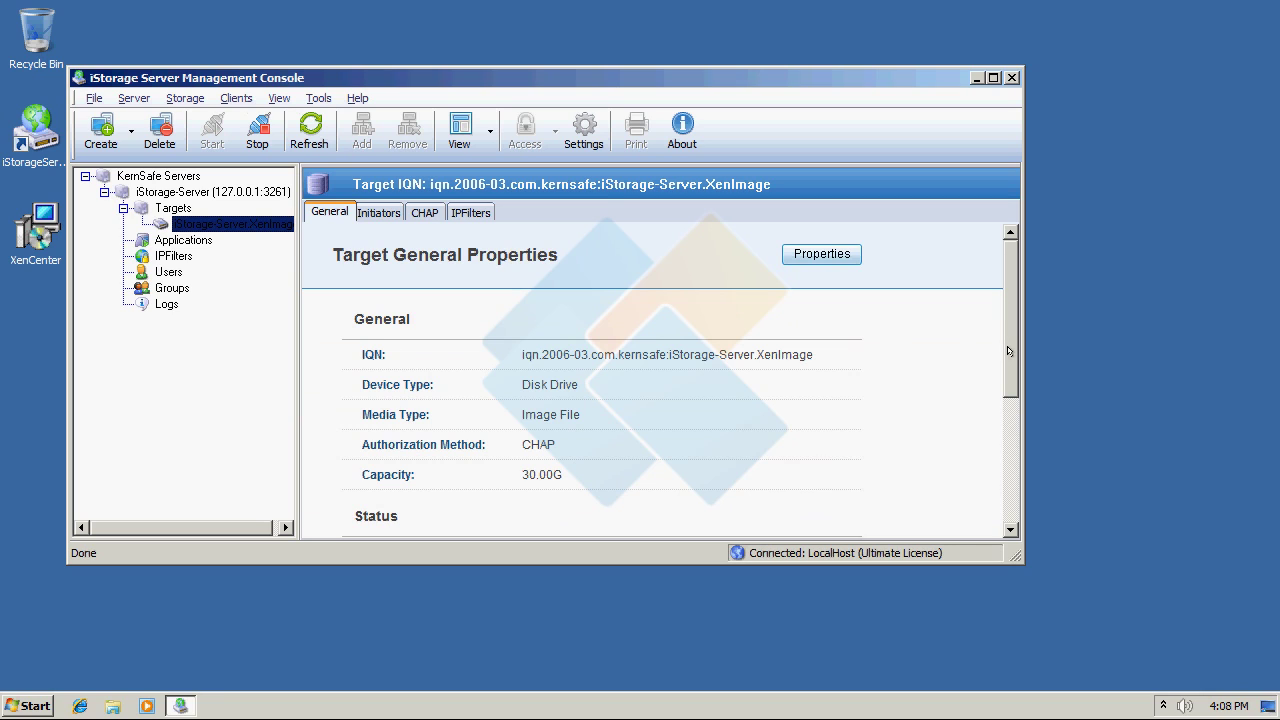
click(975, 78)
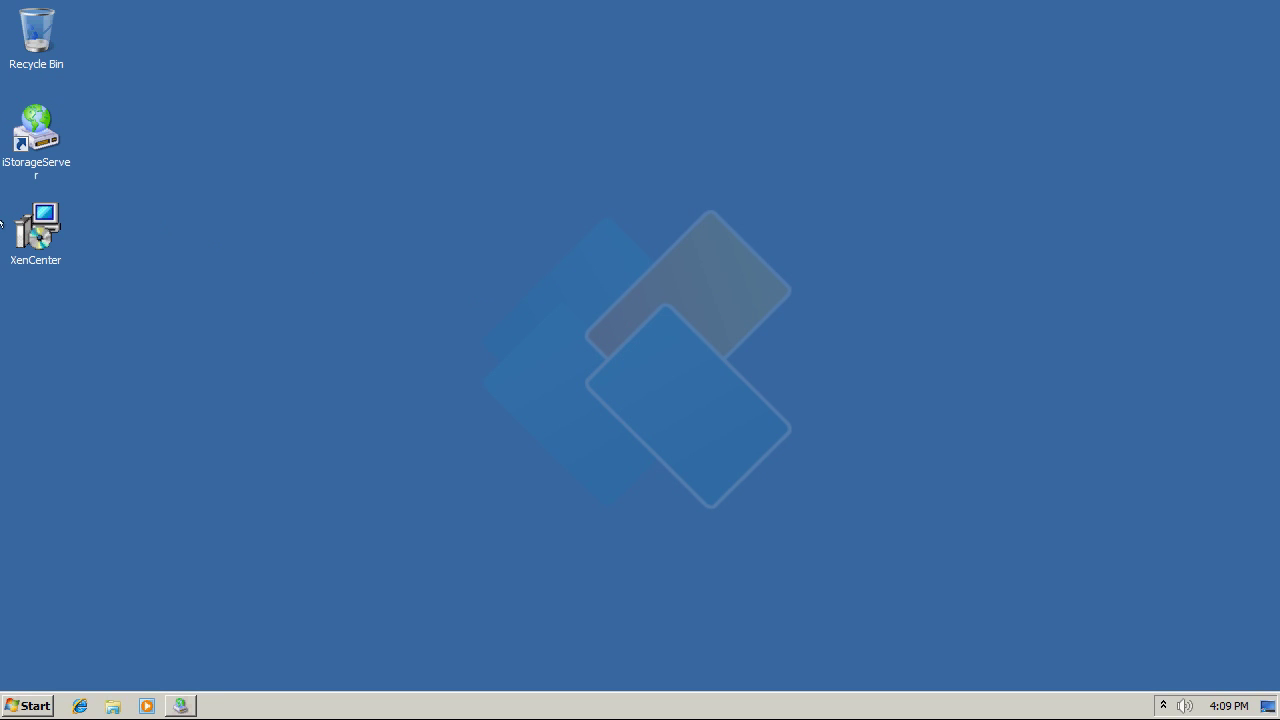
Run the XenCenter installer and install it into the default folder.
double_click(38, 230)
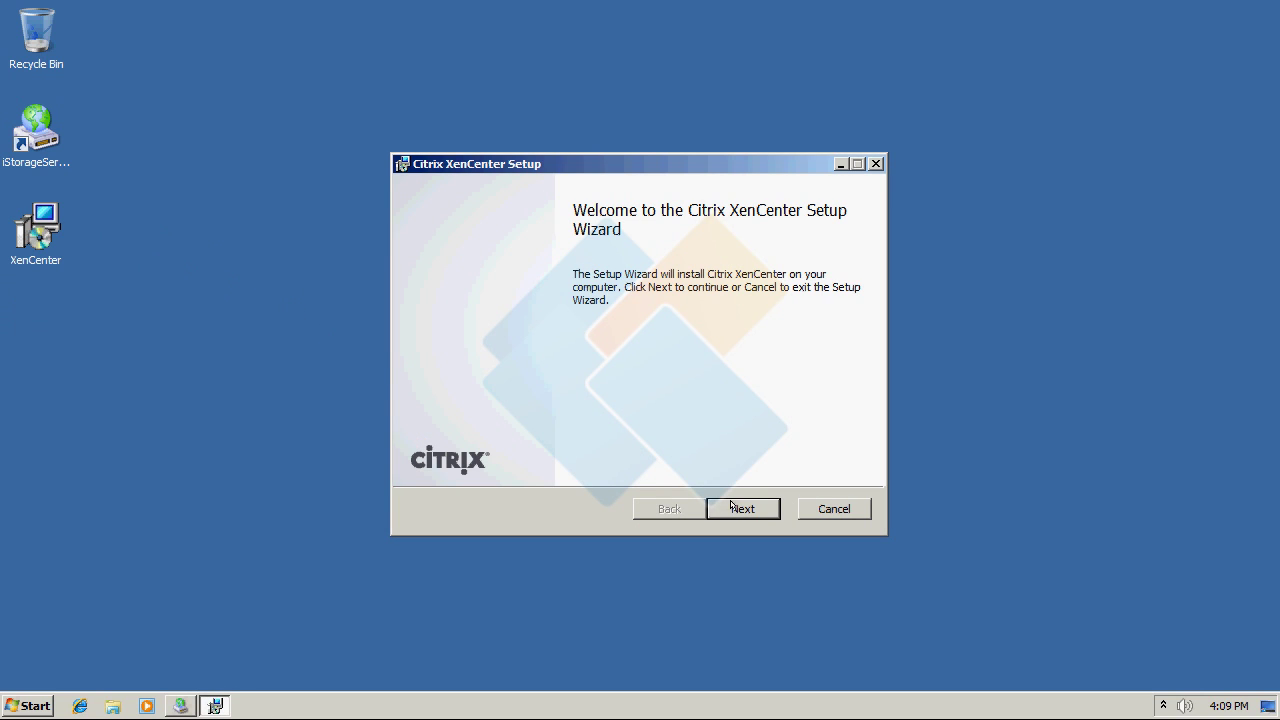
click(731, 506)
click(734, 506)
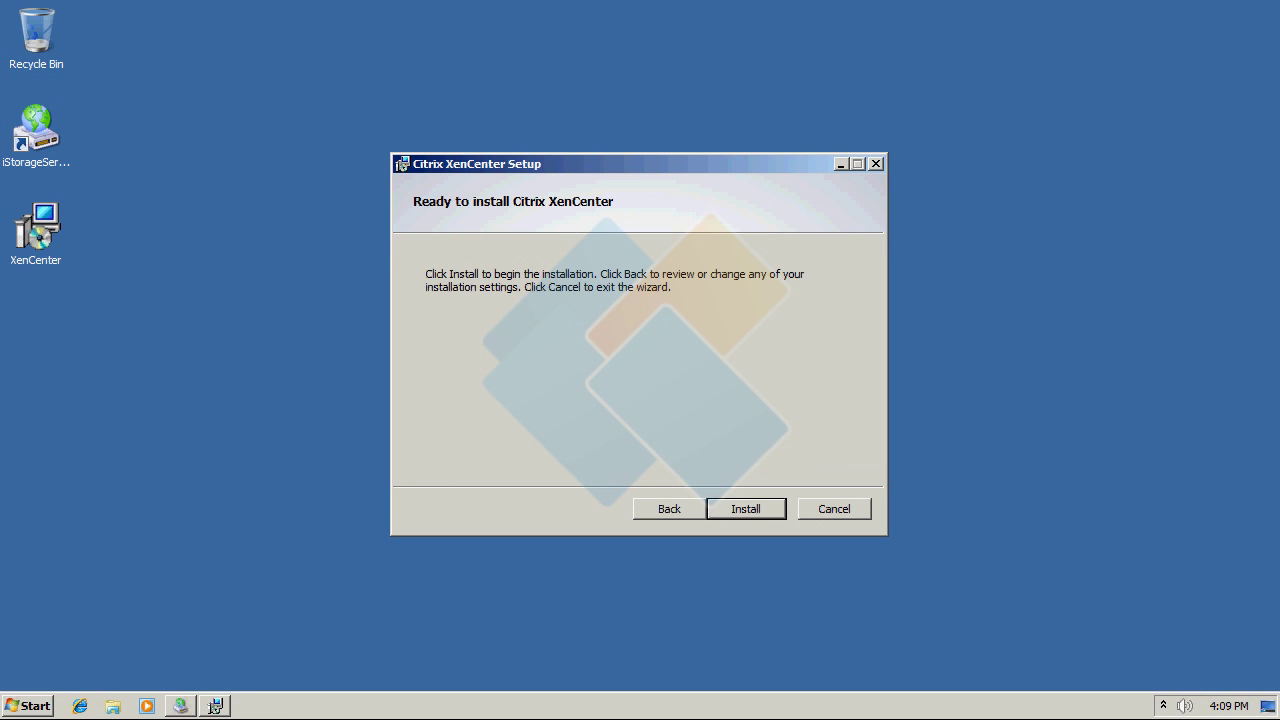
click(734, 506)
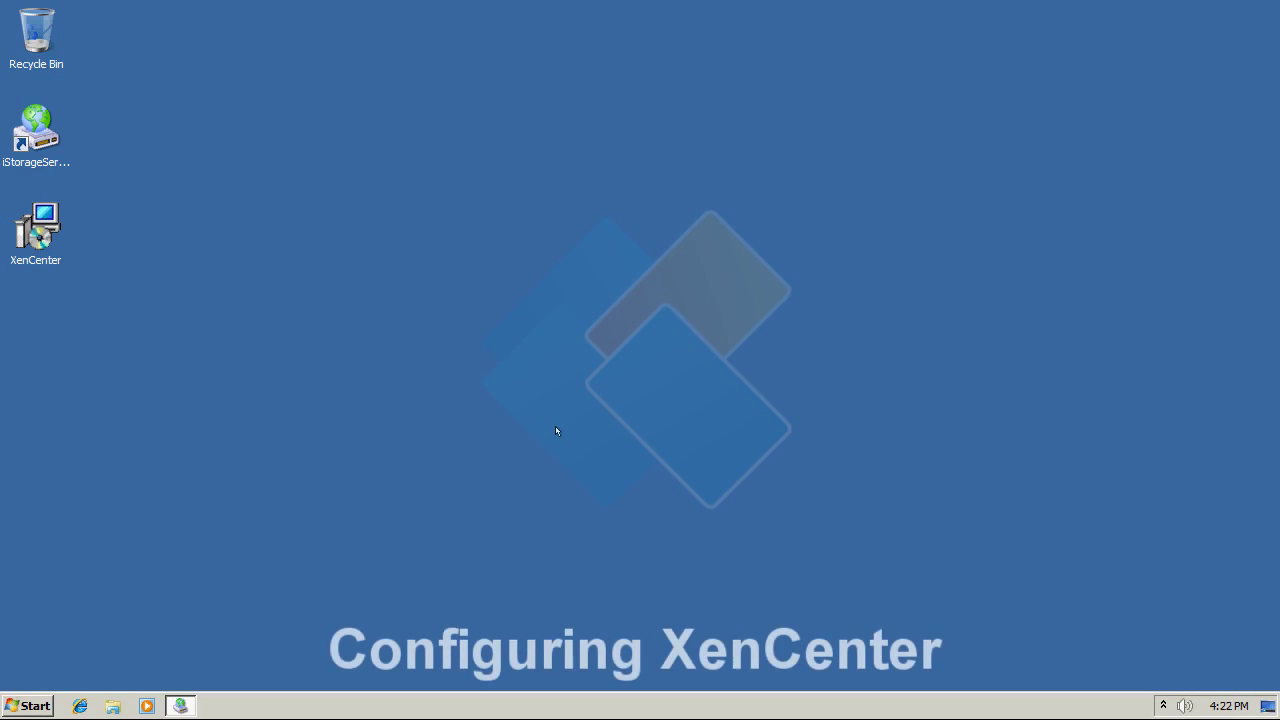
Launch Citrix XenCenter from the Start menu and maximize its window.
click(9, 697)
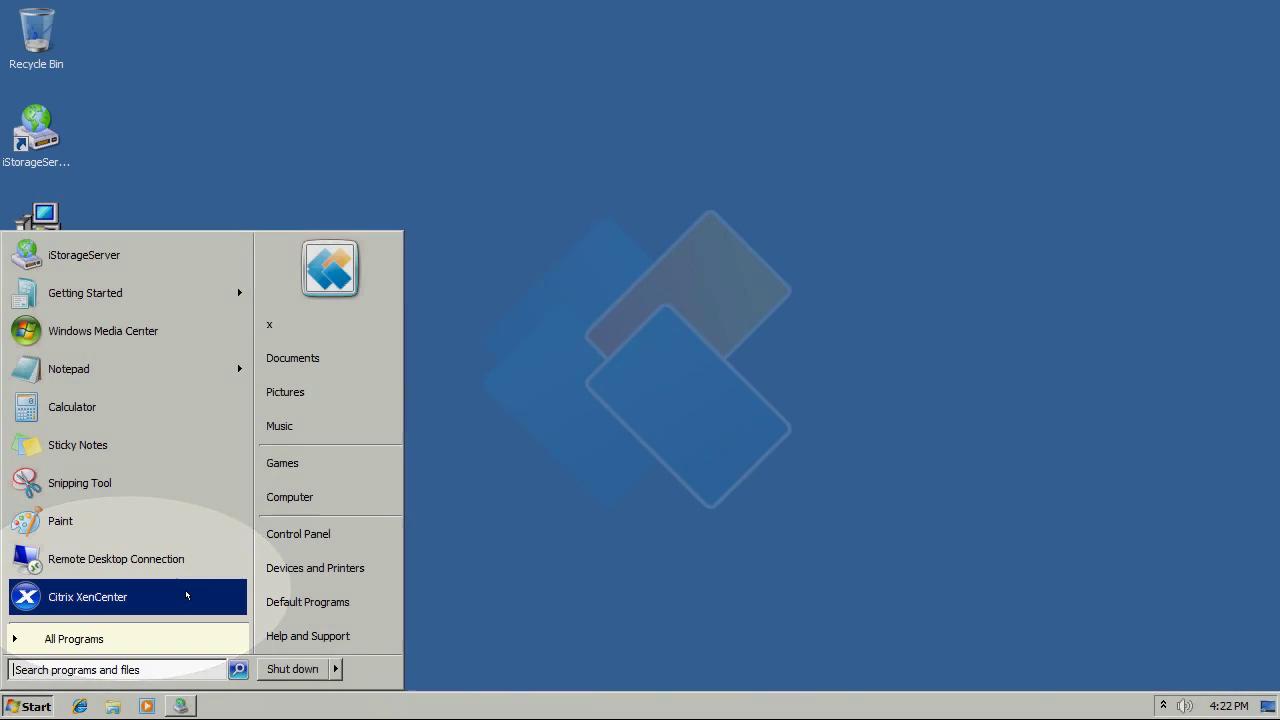
click(146, 596)
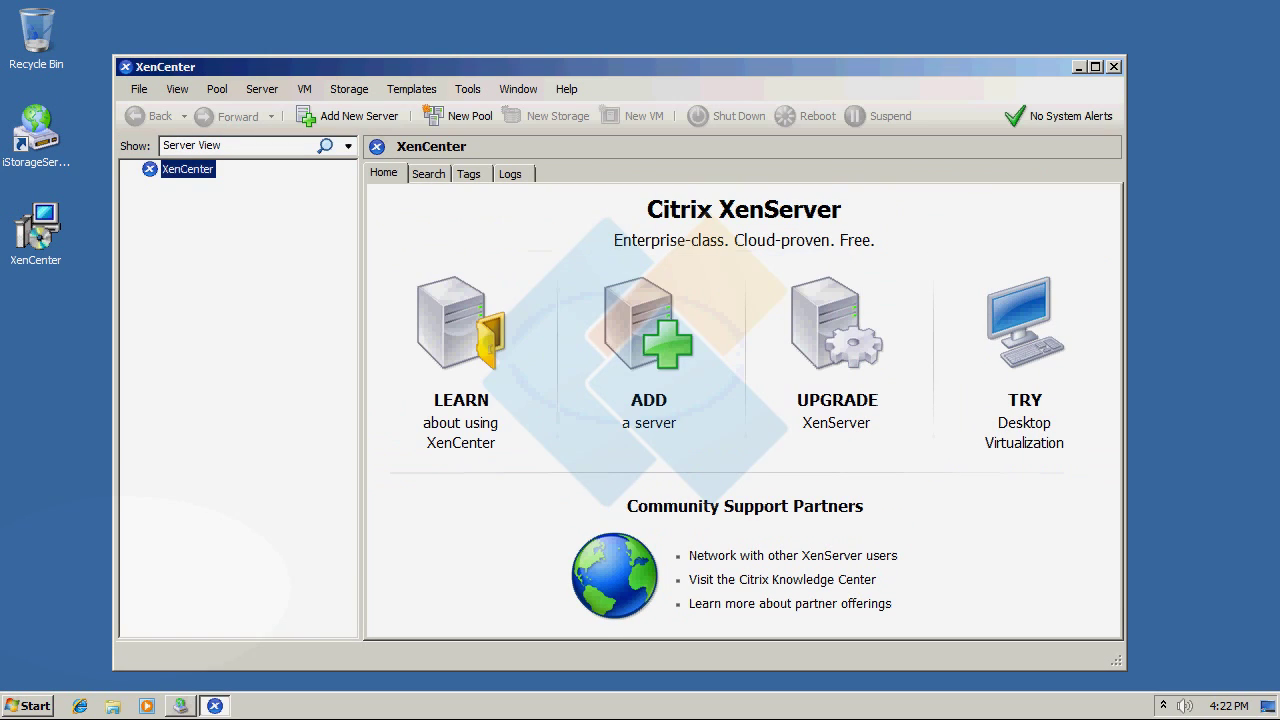
click(1092, 66)
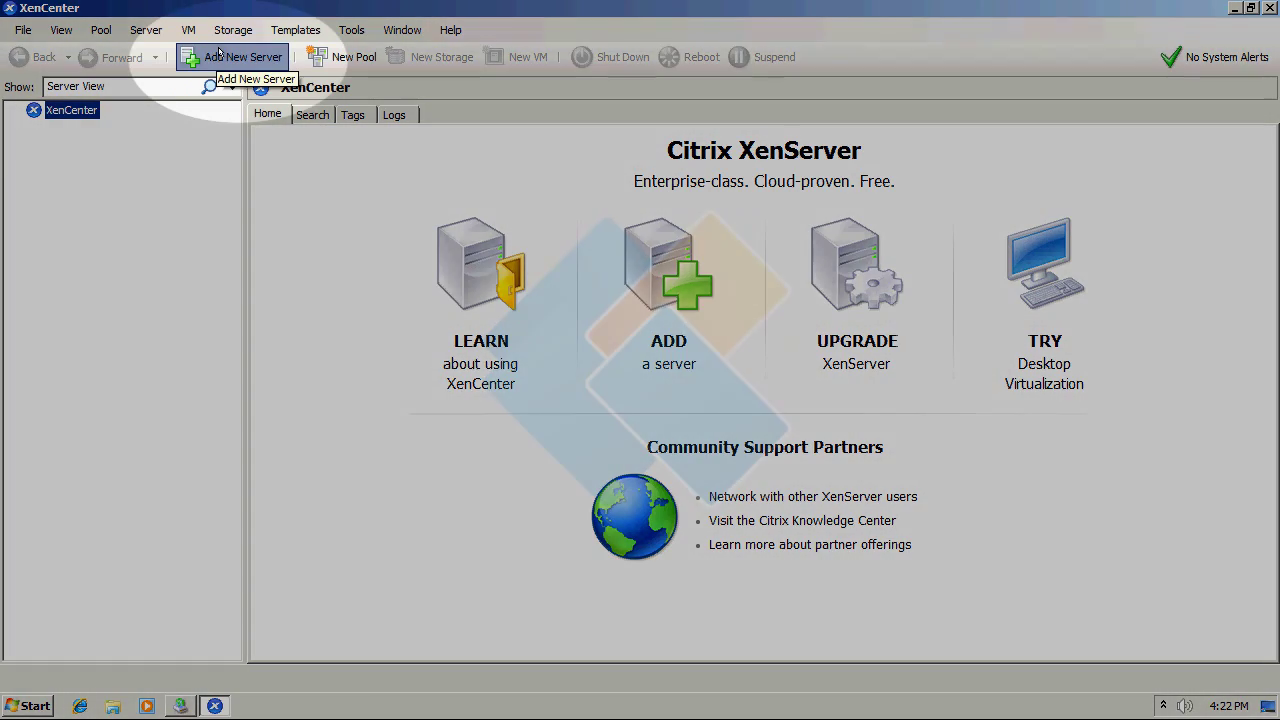
Add server 192.168.0.189 as root with its password, then review its General tab.
click(220, 55)
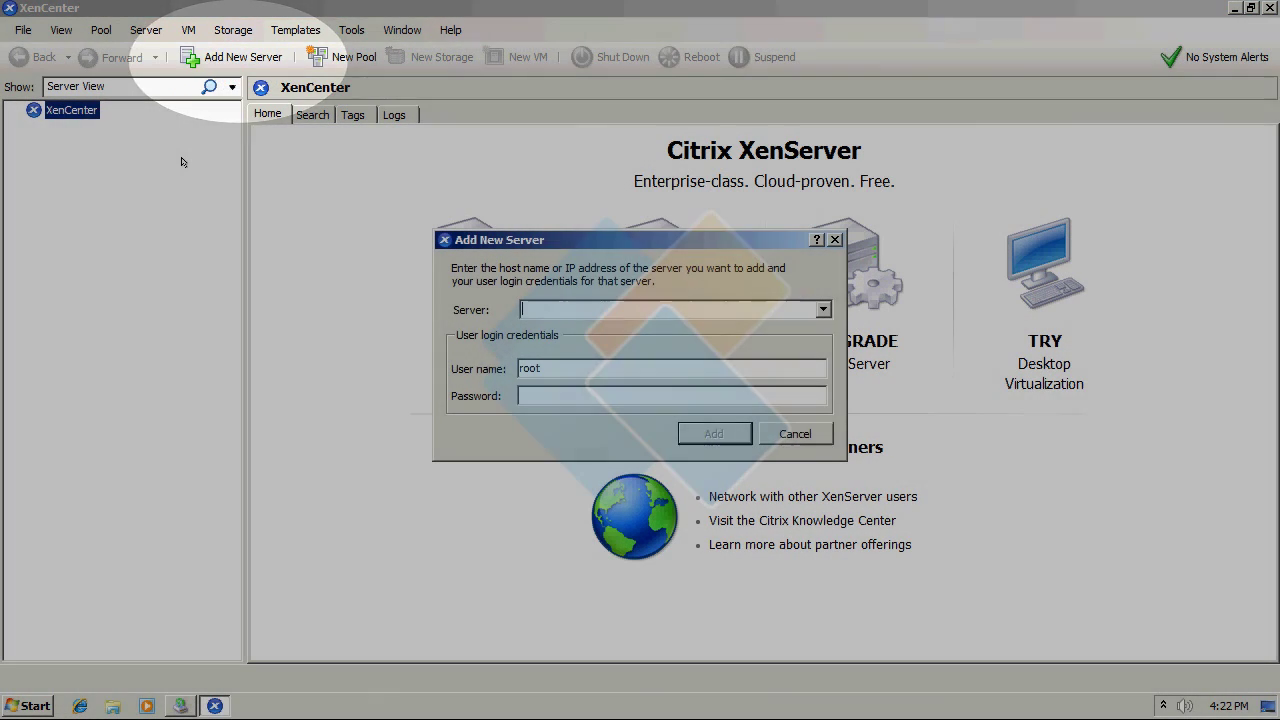
text(192)
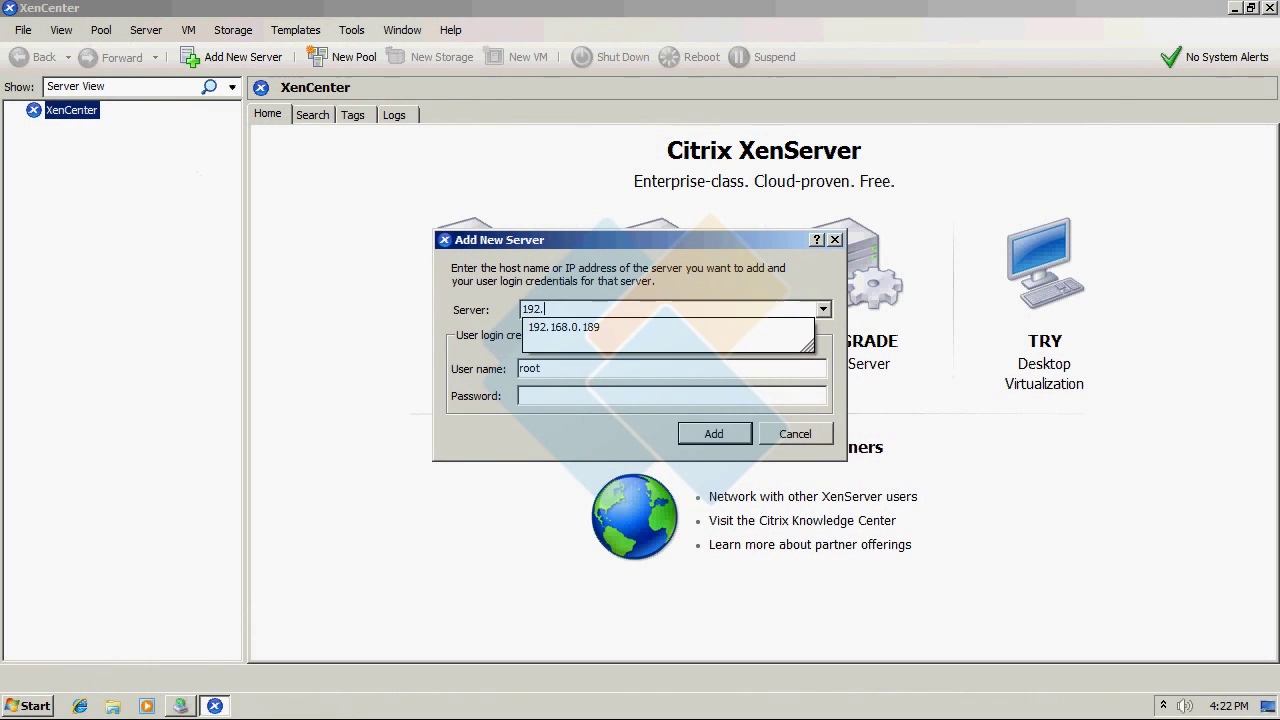
text(.)
key(Down)
key(Return)
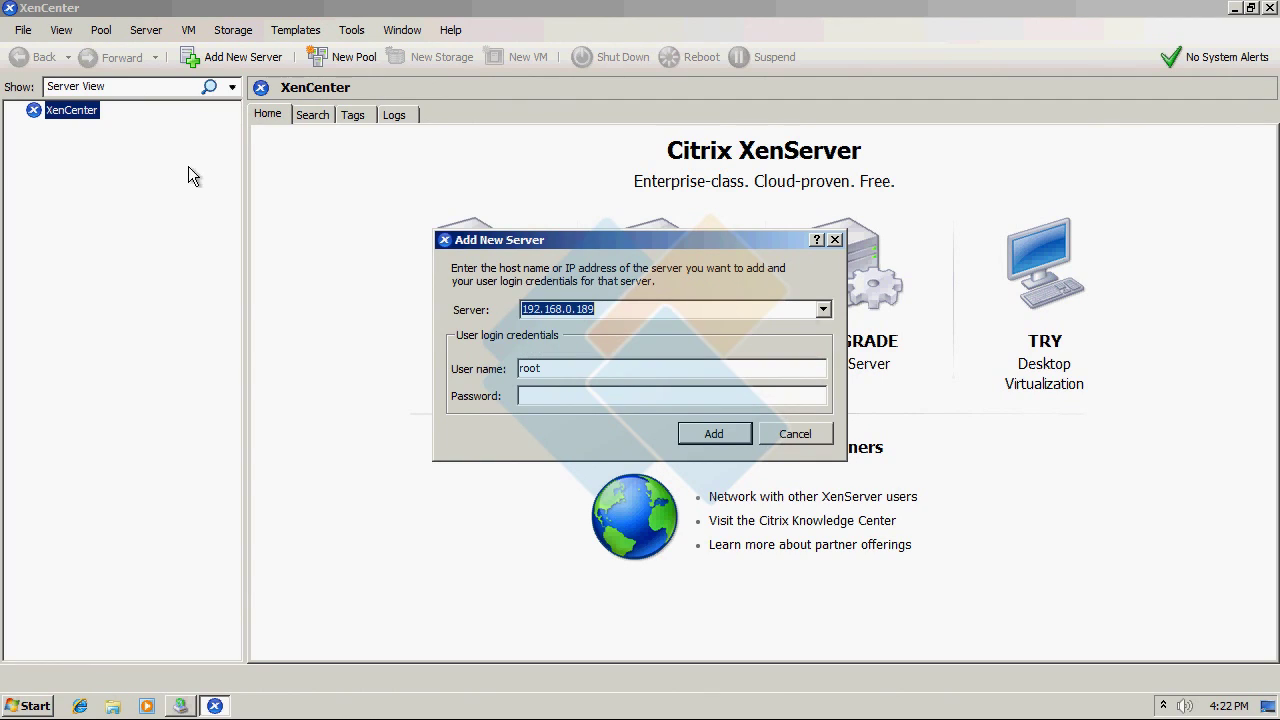
click(549, 400)
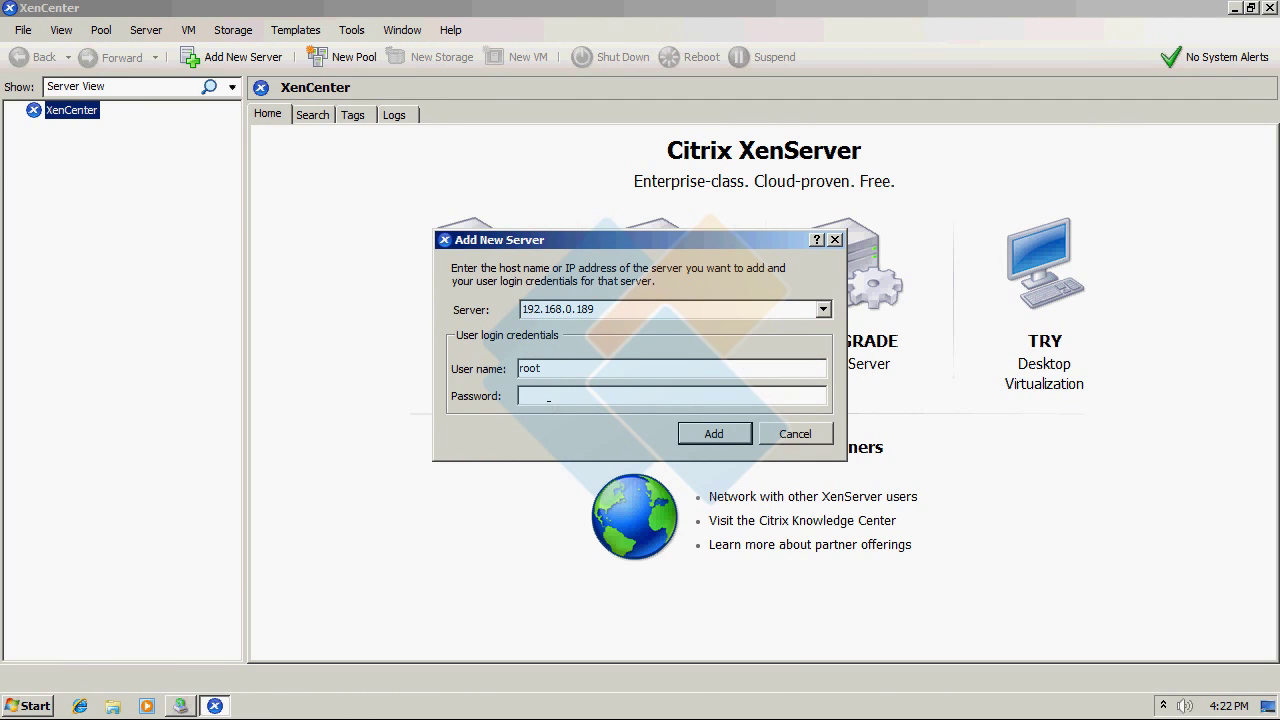
text(****)
drag(615, 402, 391, 391)
text(******)
click(713, 434)
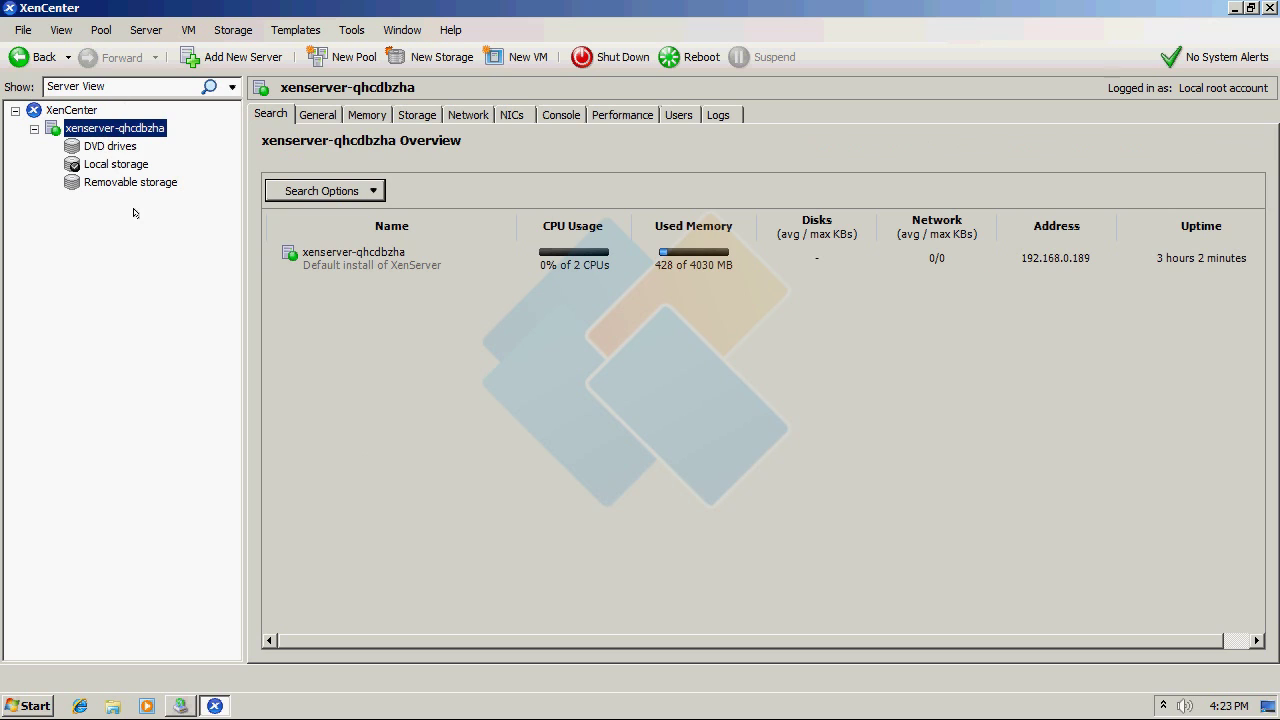
click(313, 111)
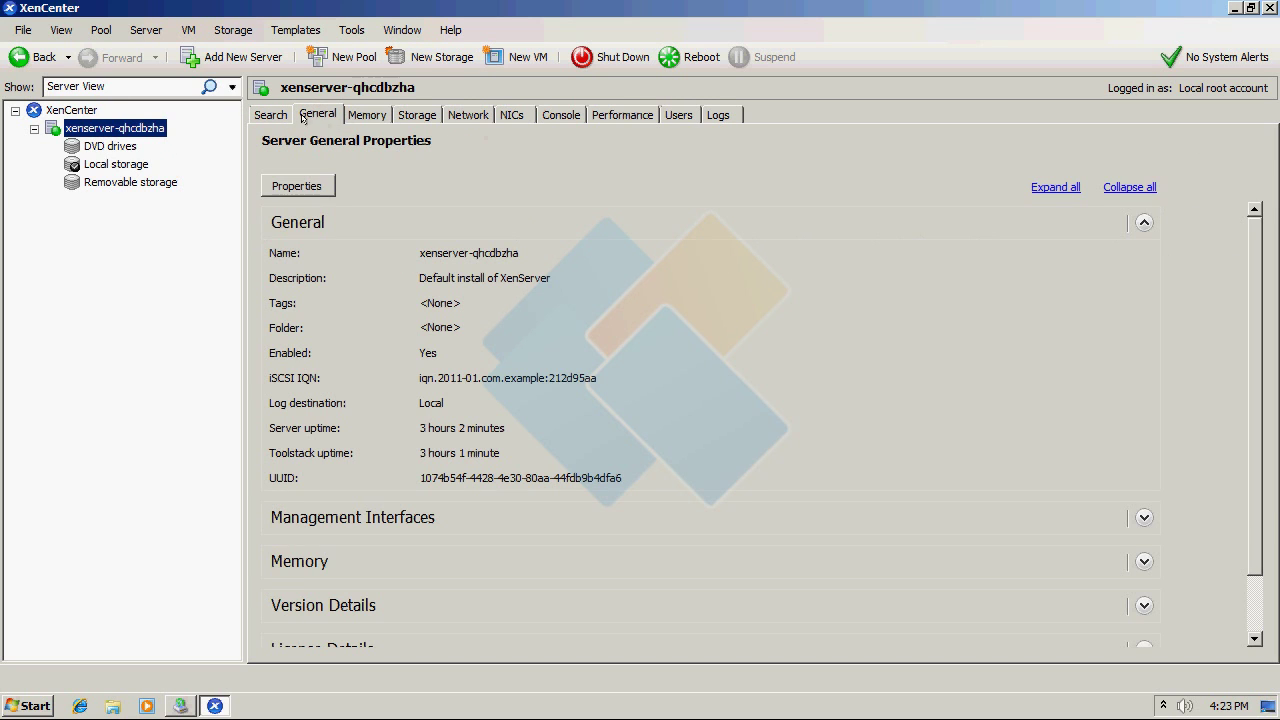
click(270, 114)
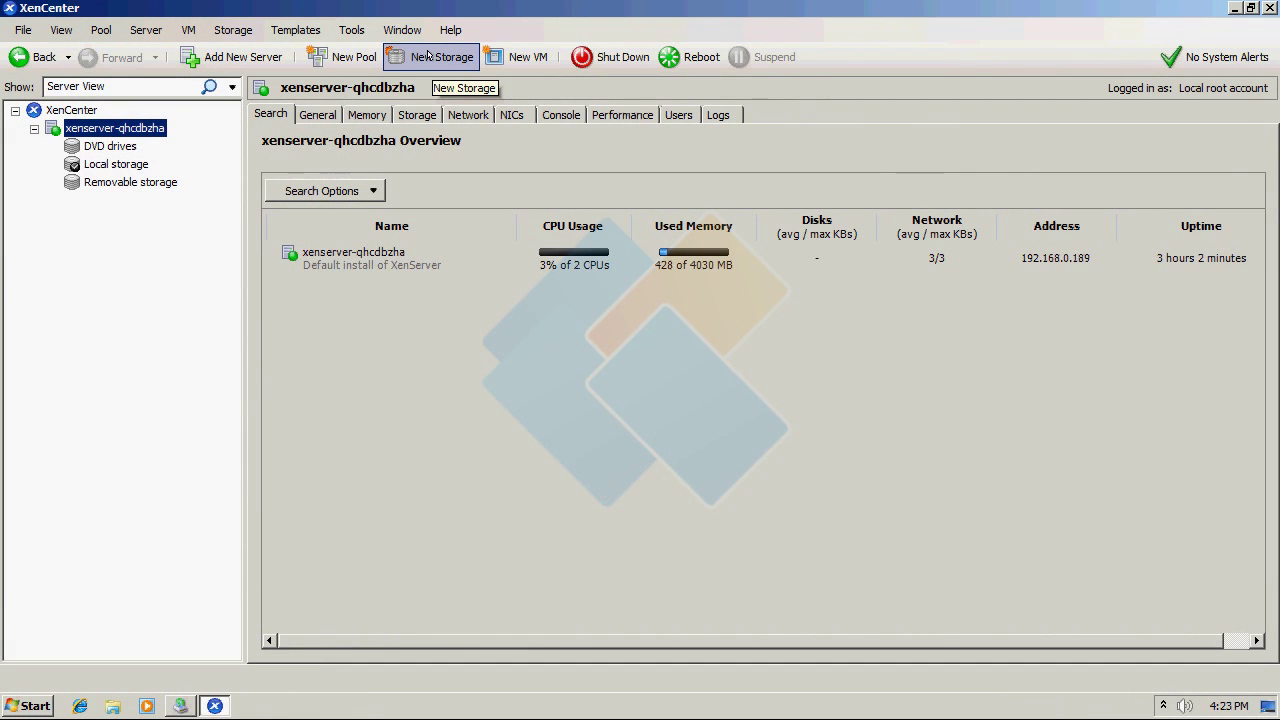
Start a new Software iSCSI storage repository.
click(428, 55)
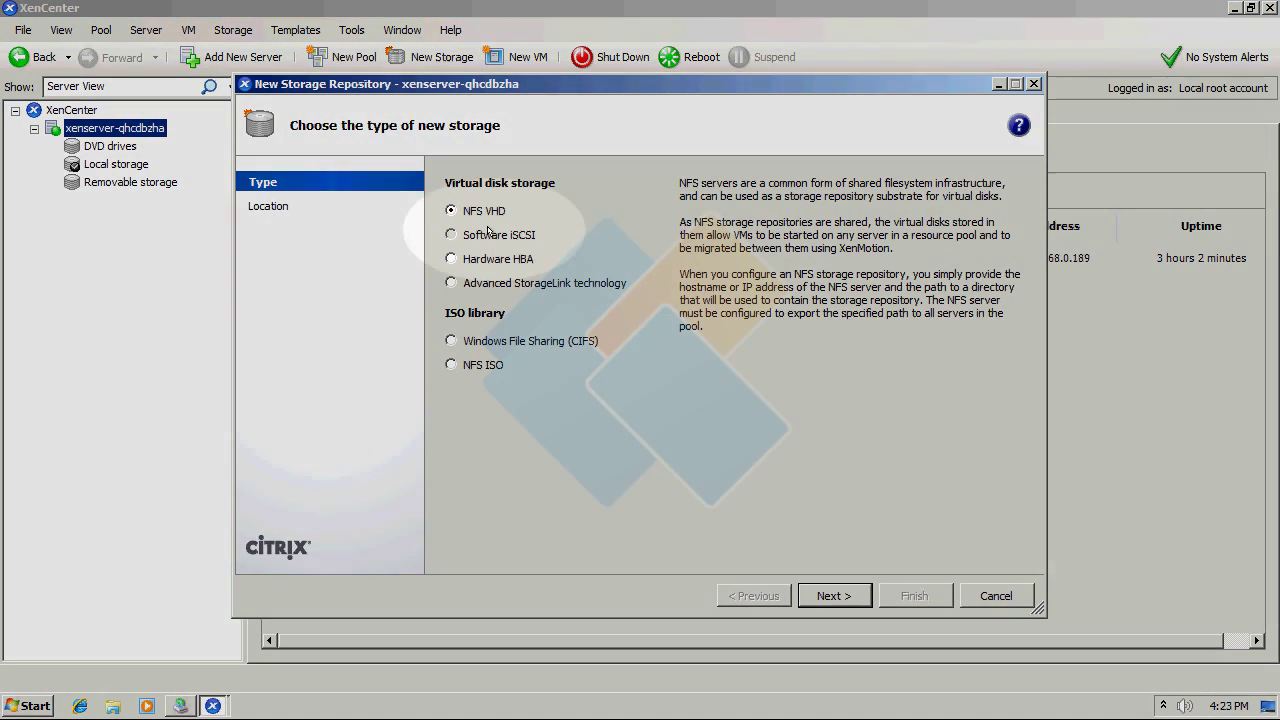
click(491, 234)
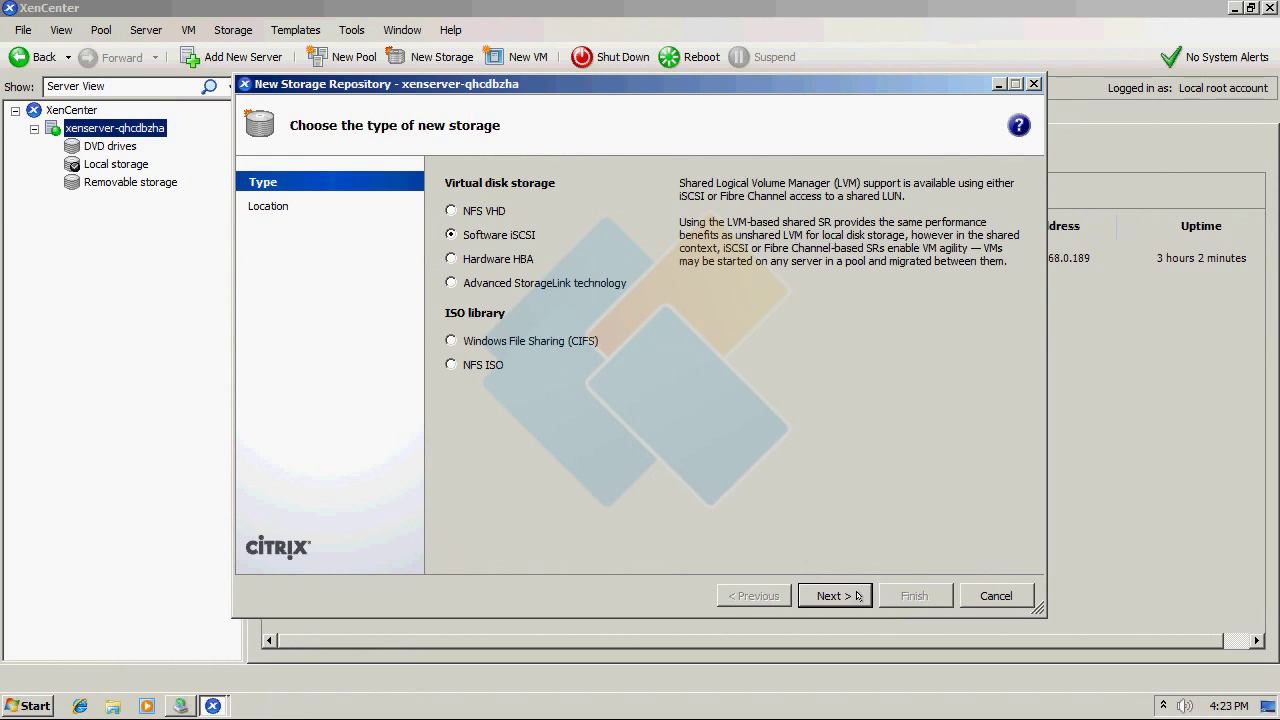
click(838, 595)
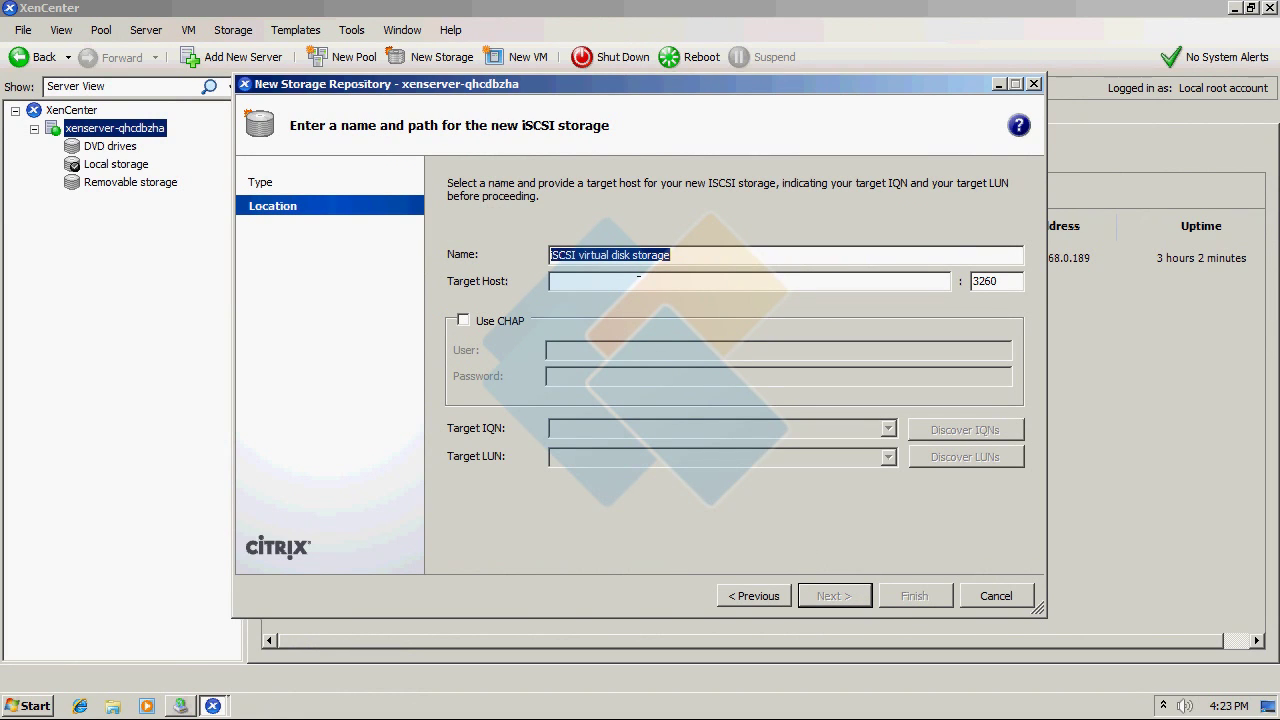
Target host 192.168.0.199, pick the iStorage-Server.XenImage IQN, and discover its LUNs.
click(638, 280)
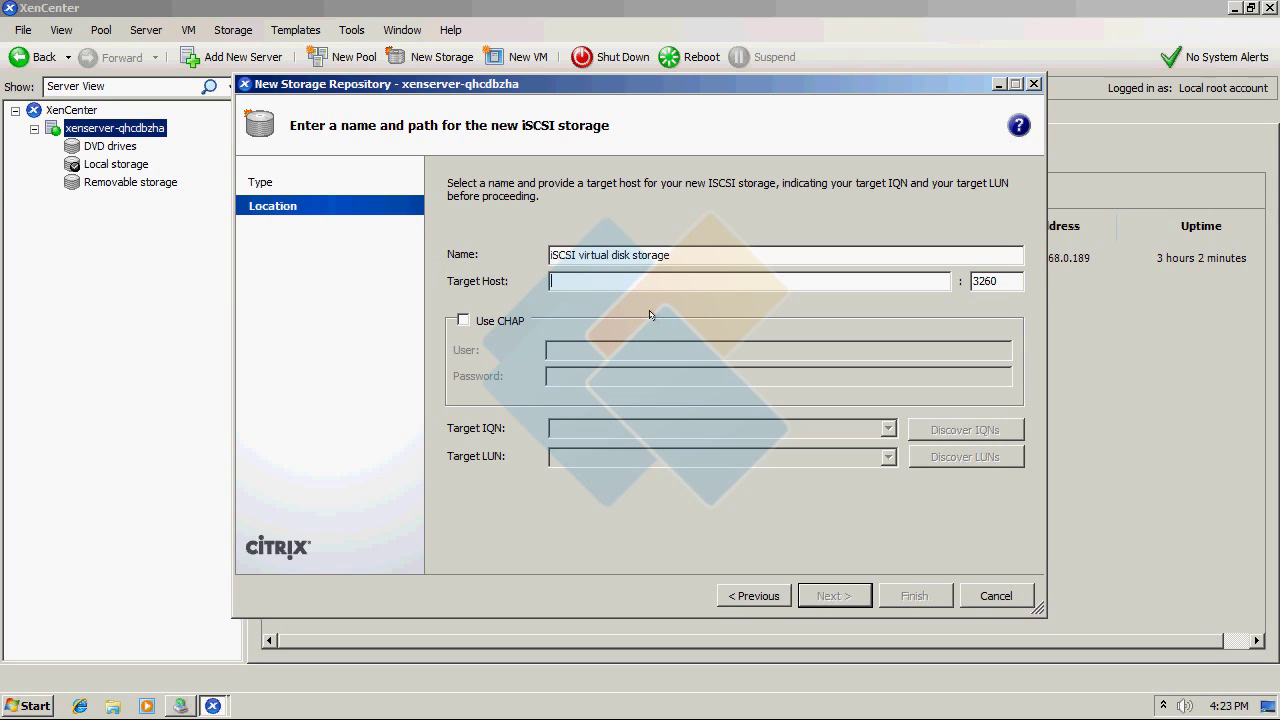
text(192.168.0.199)
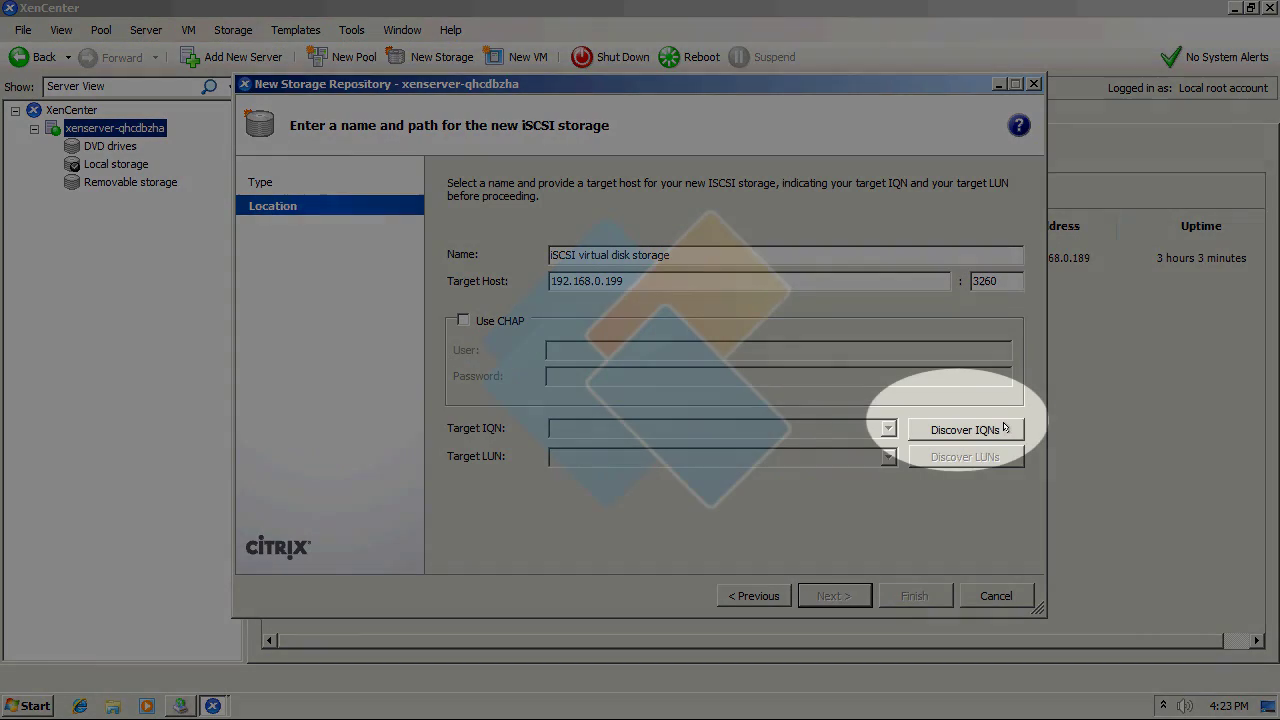
click(1005, 428)
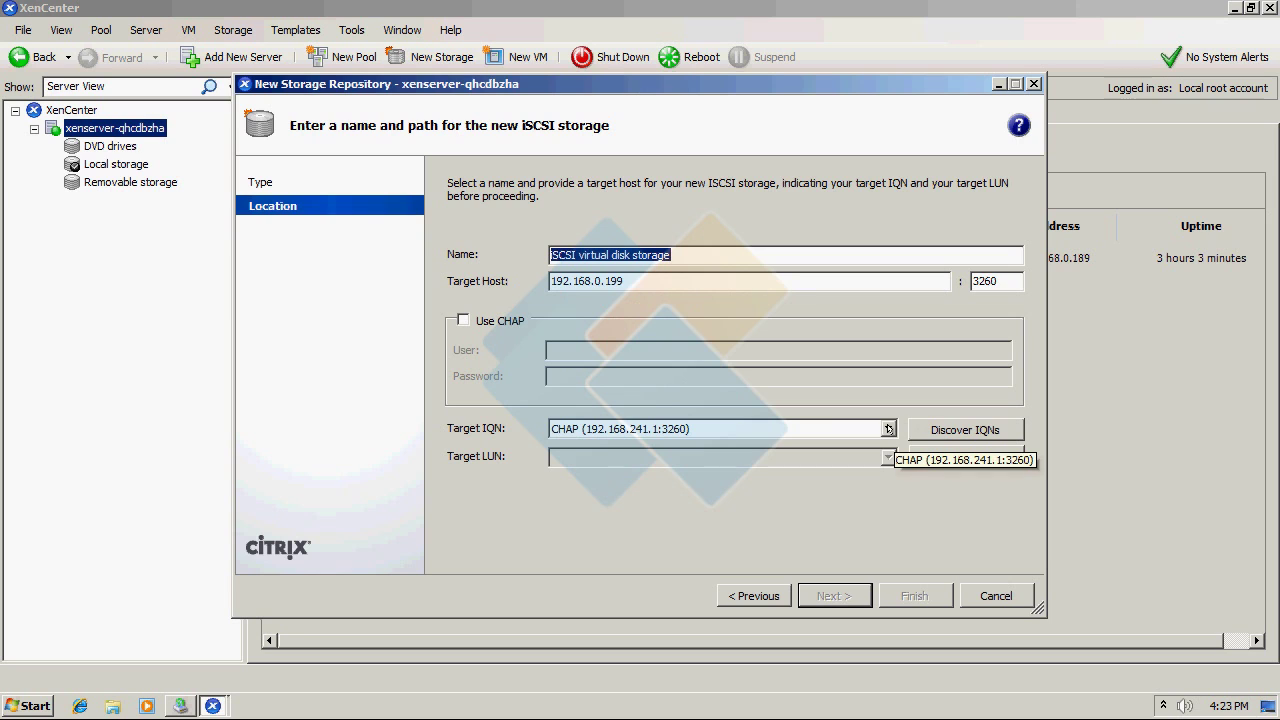
click(887, 428)
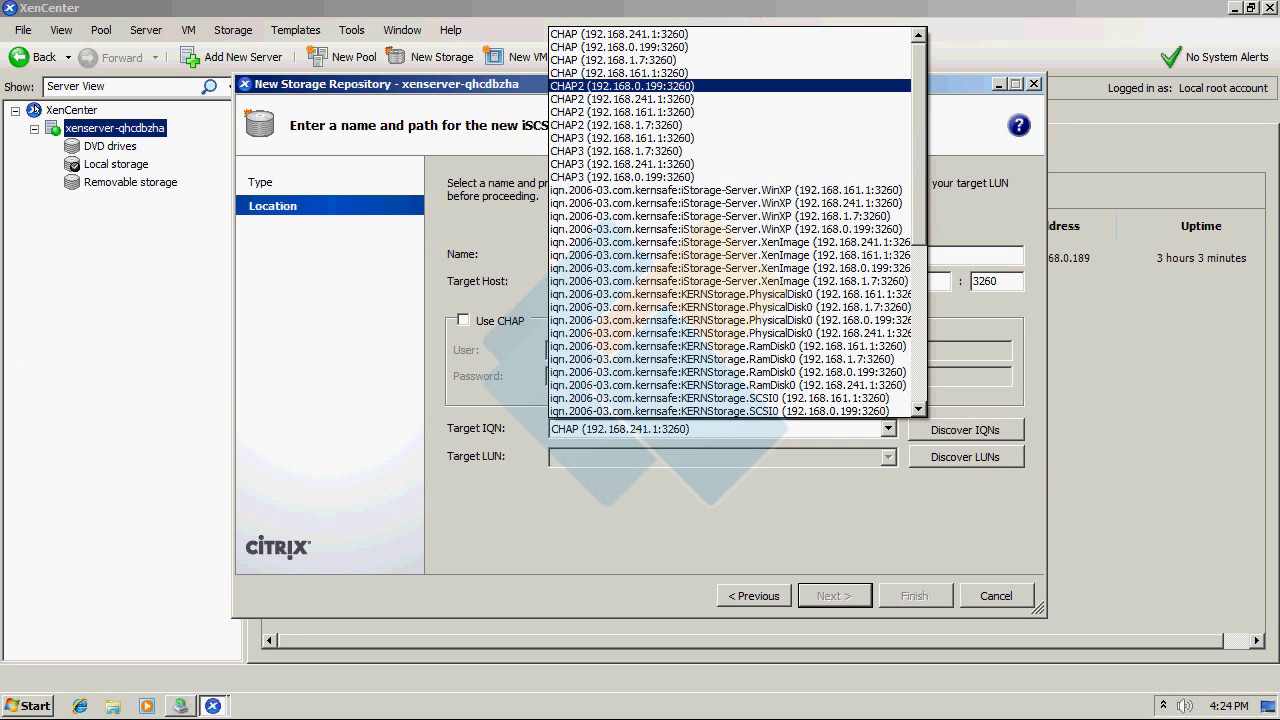
click(750, 268)
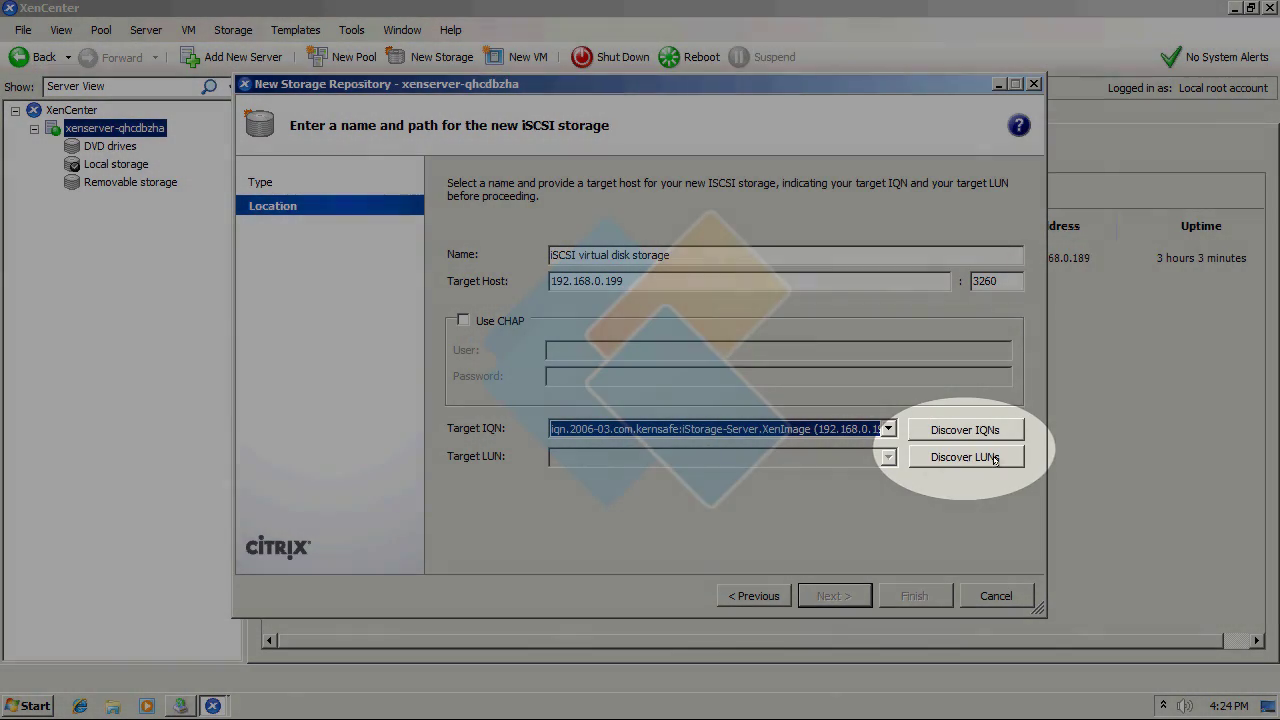
click(995, 459)
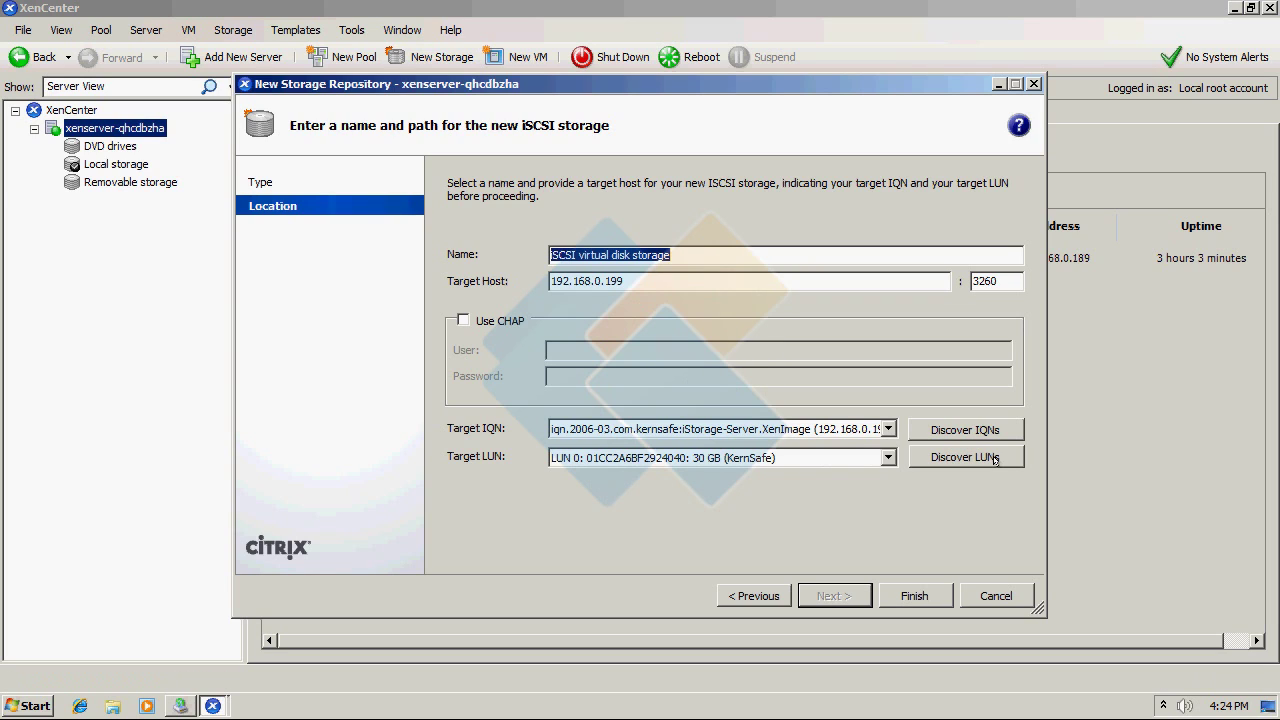
Enable CHAP with the iSCSI user and password, rediscover LUN 0, and finish.
click(502, 323)
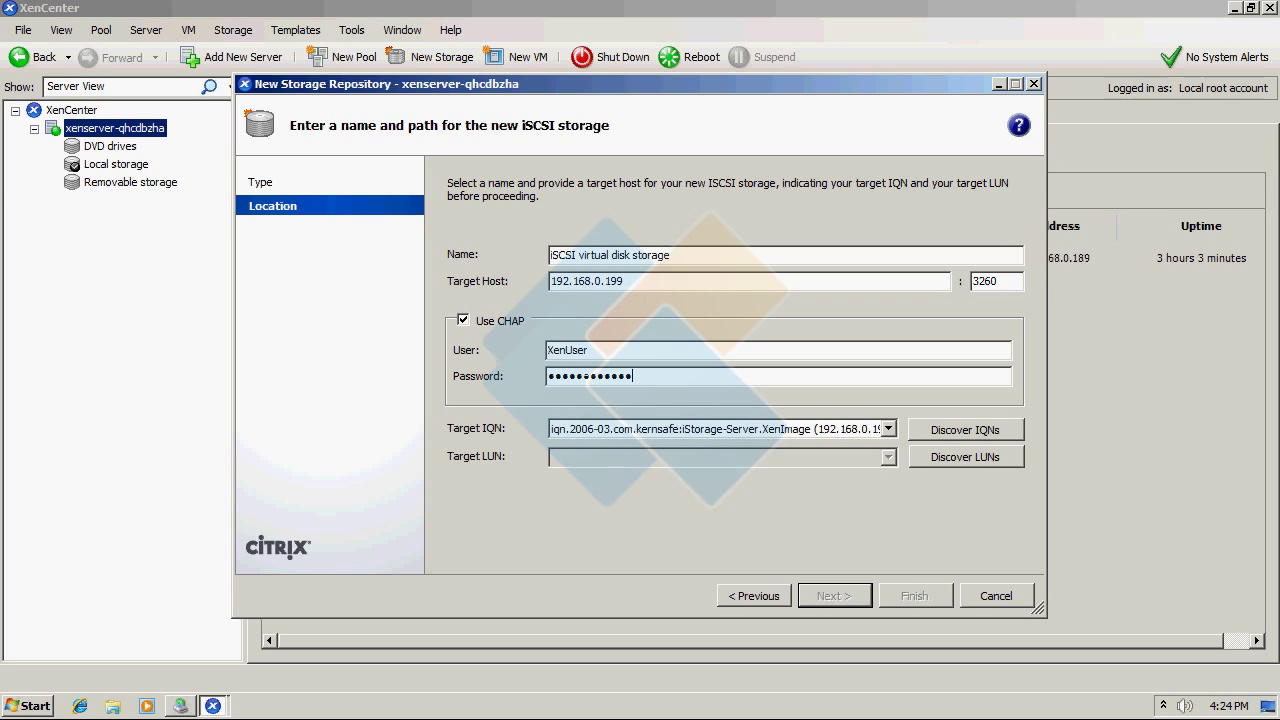
click(932, 462)
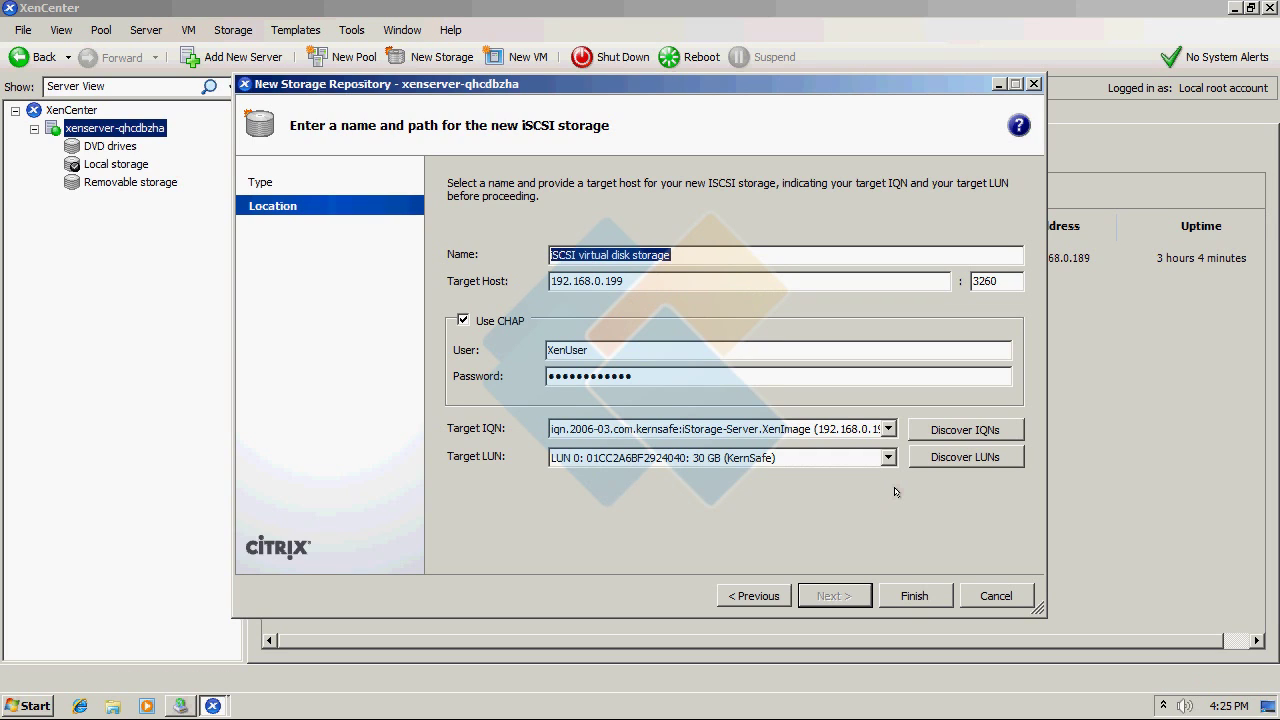
click(913, 597)
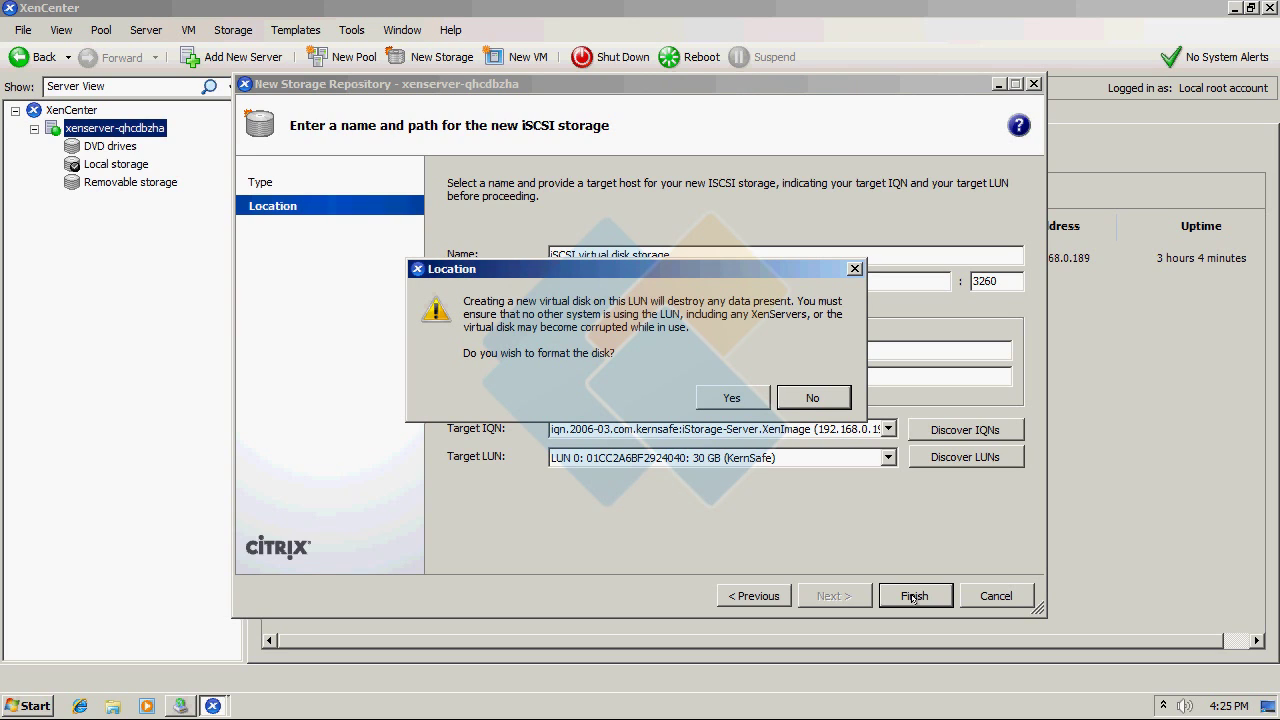
Approve formatting the LUN, then select the new 30 GB LVM-over-iSCSI 'iSCSI virtual disk storage' repository.
click(724, 398)
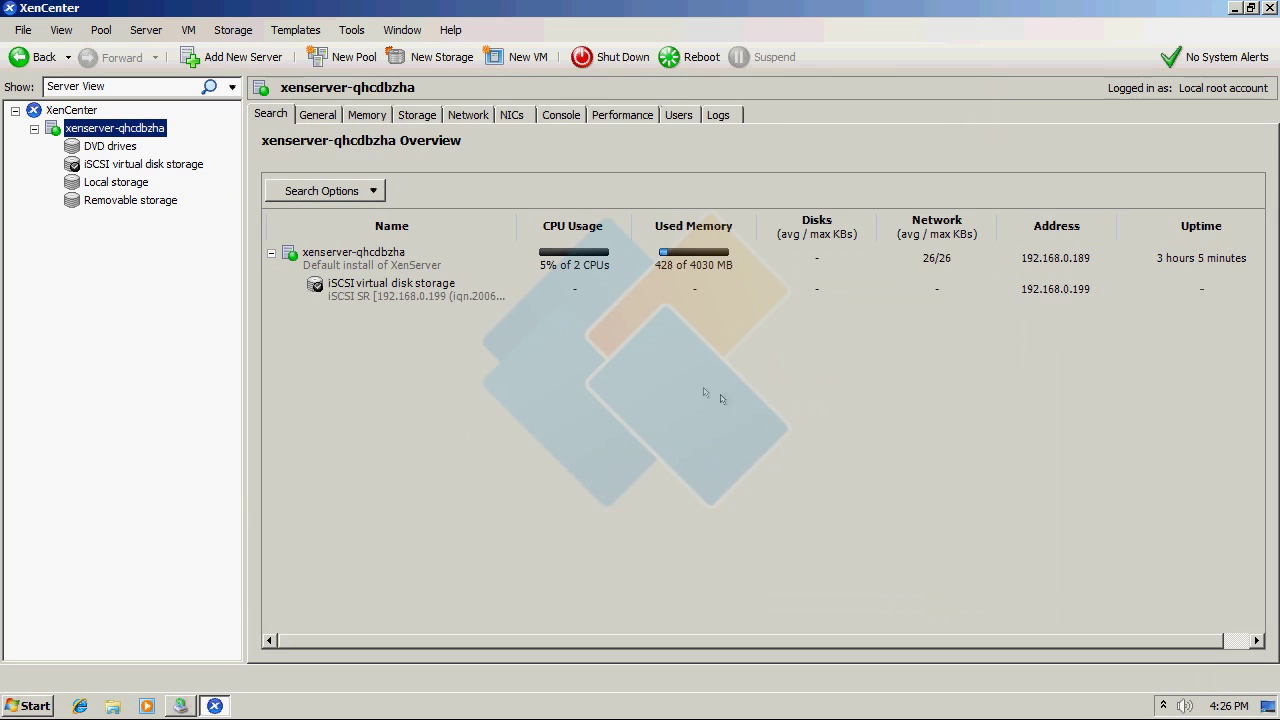
click(181, 164)
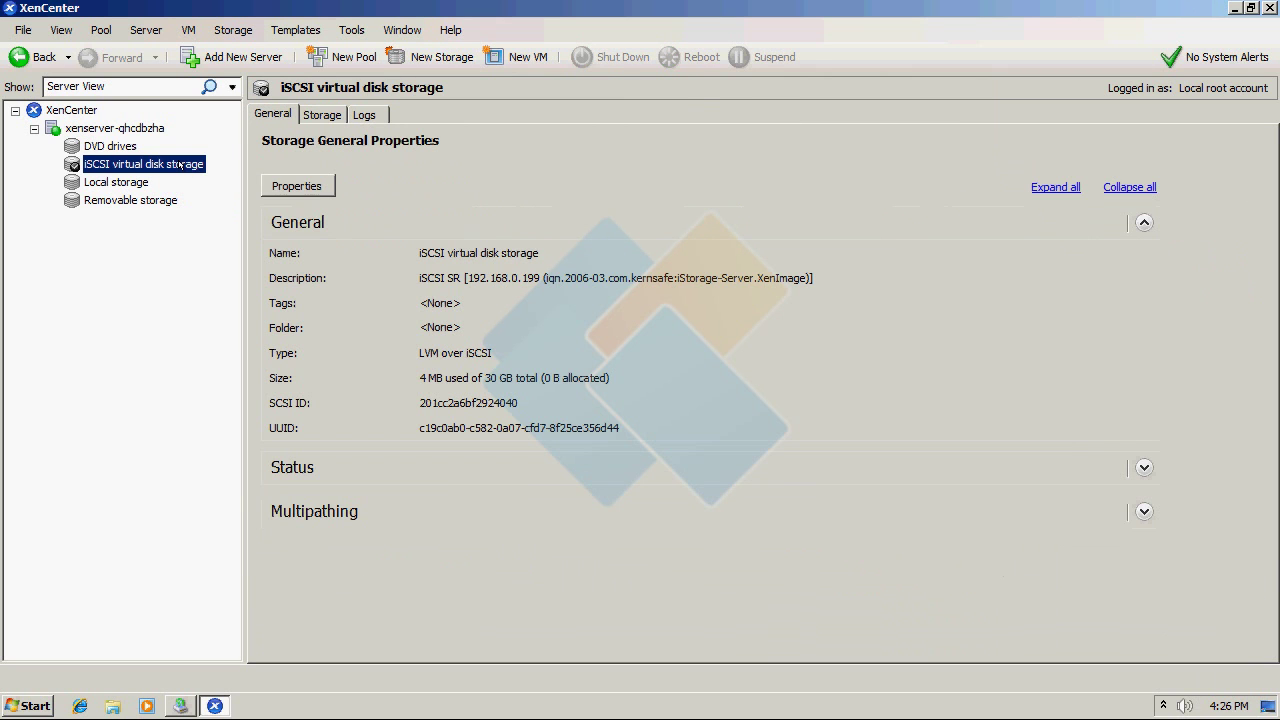
click(306, 112)
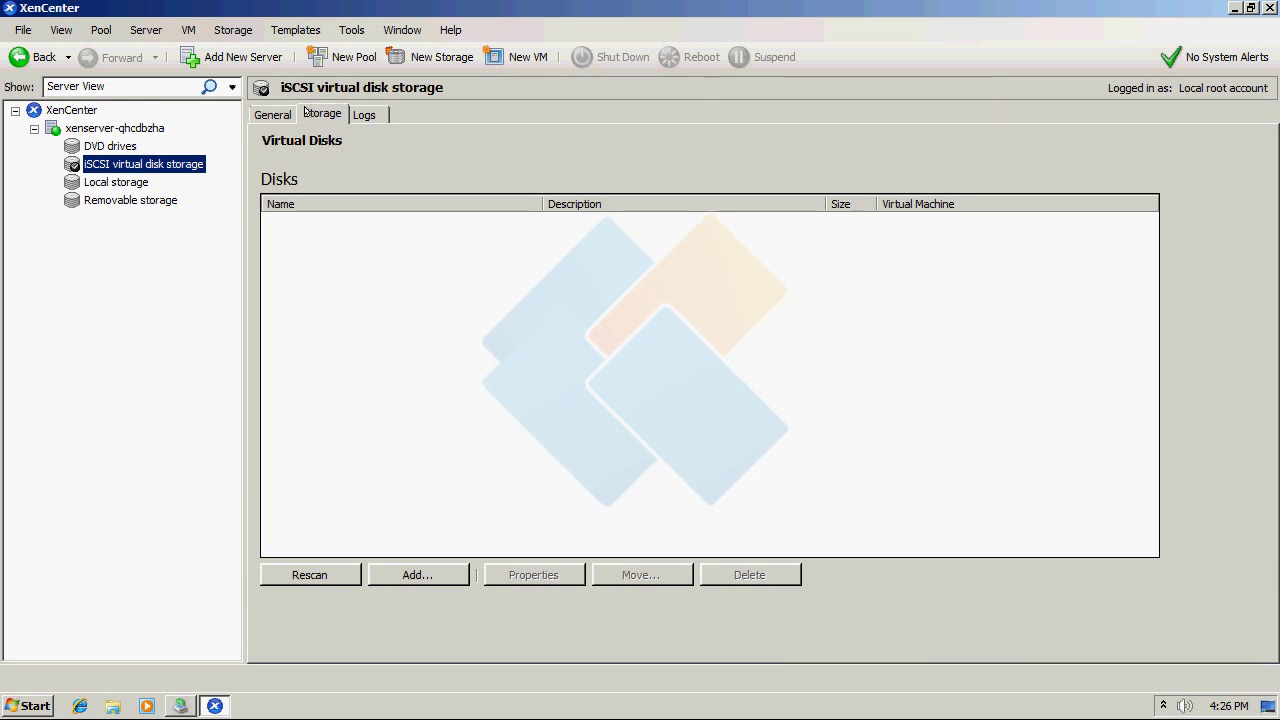
click(357, 114)
click(262, 113)
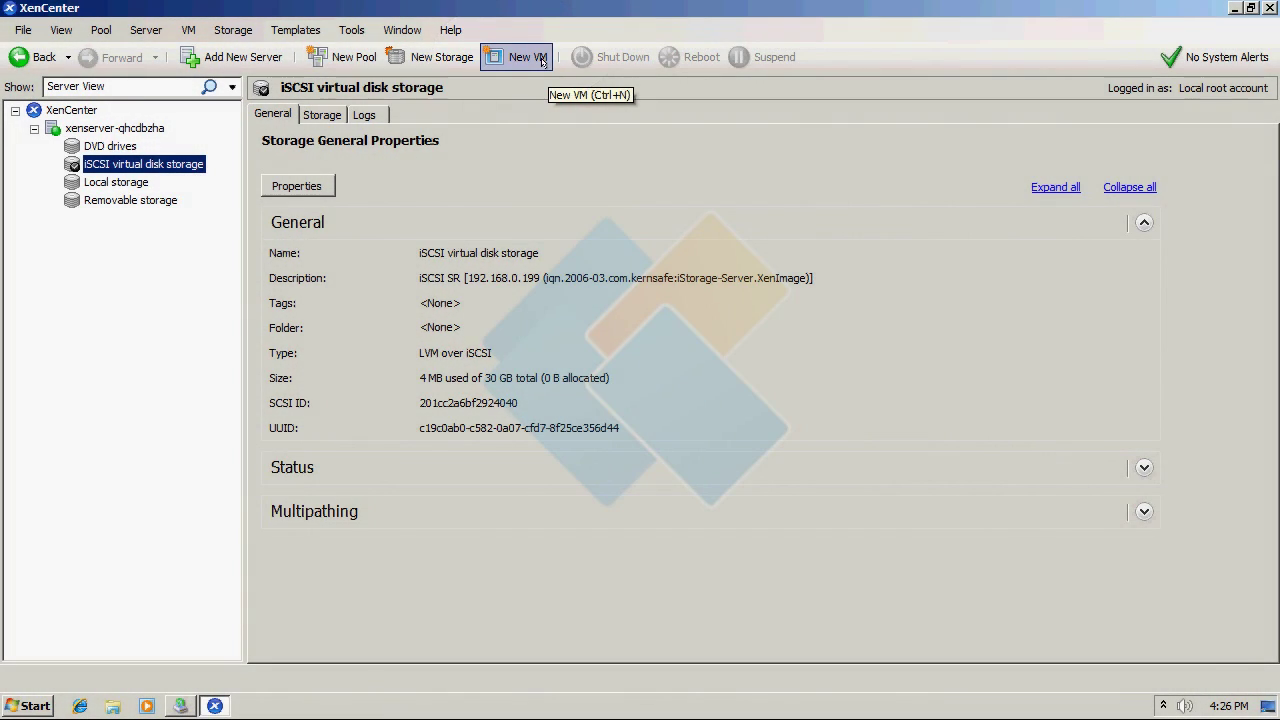
Start a new VM from the Windows 7 (64-bit) template with the default name, installing from DVD drive 0.
click(541, 61)
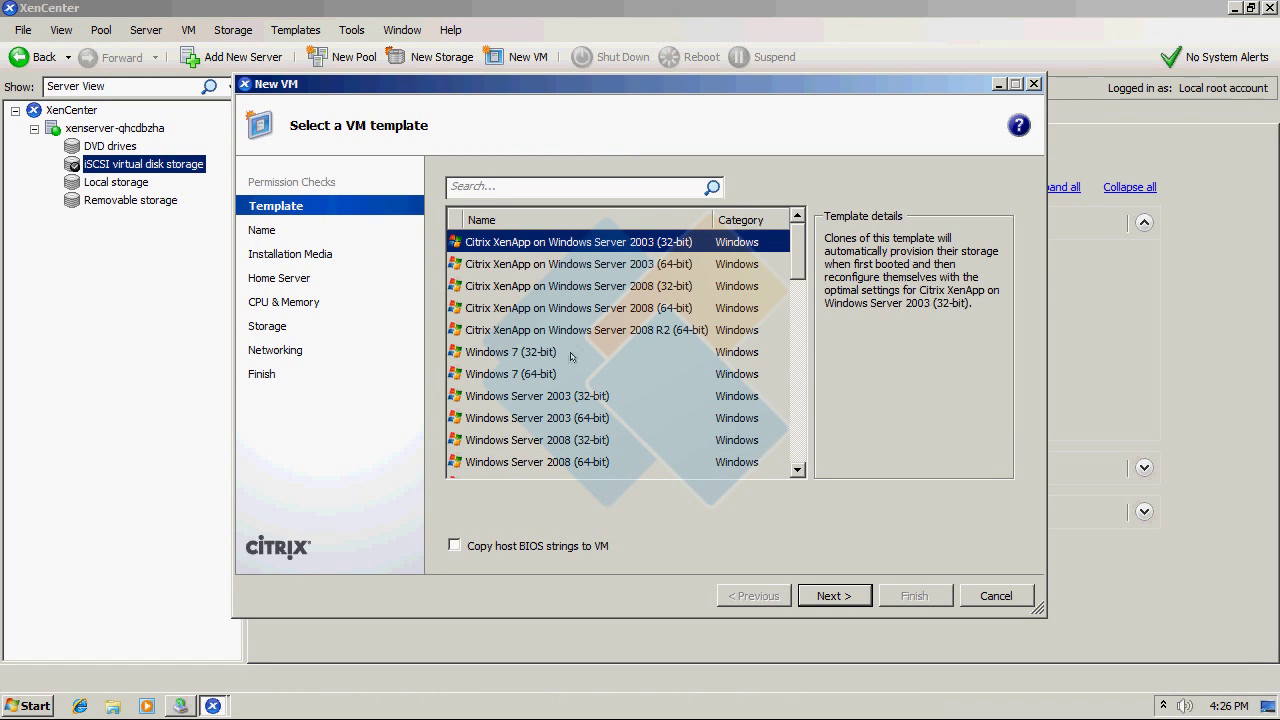
mouse_move(800, 255)
mouse_down()
mouse_move(785, 457)
mouse_move(811, 245)
mouse_up()
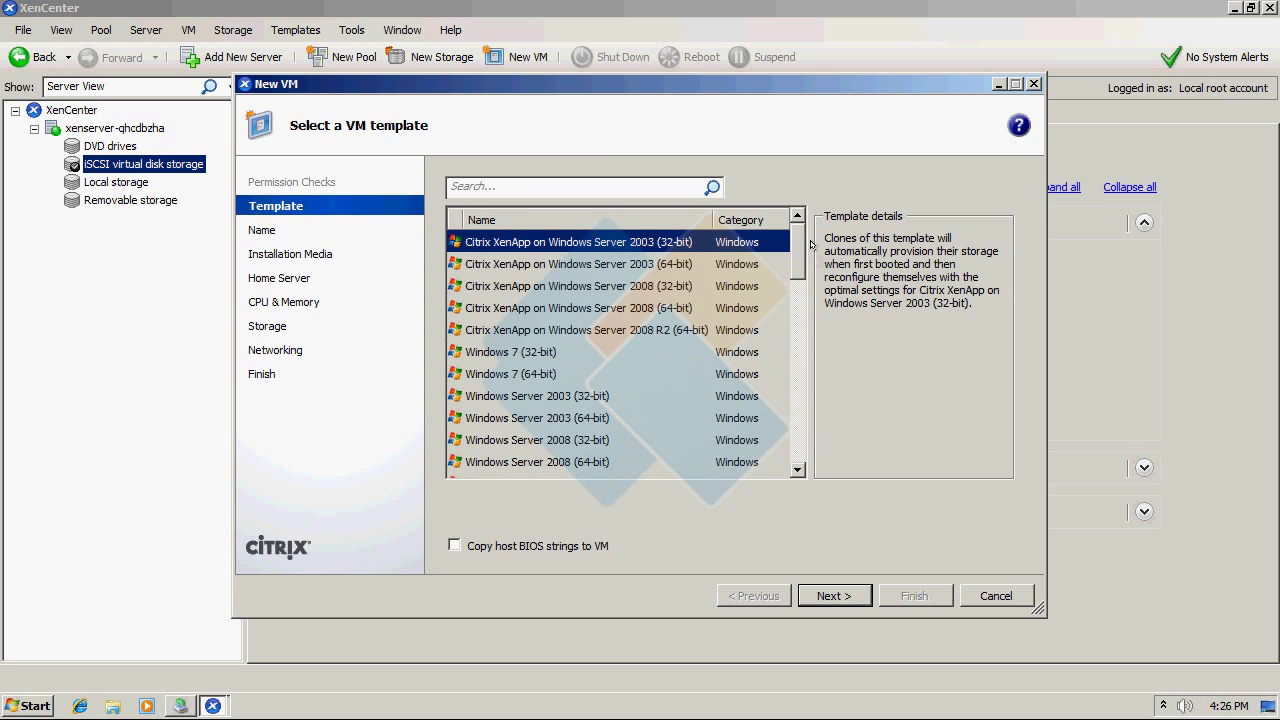
click(567, 372)
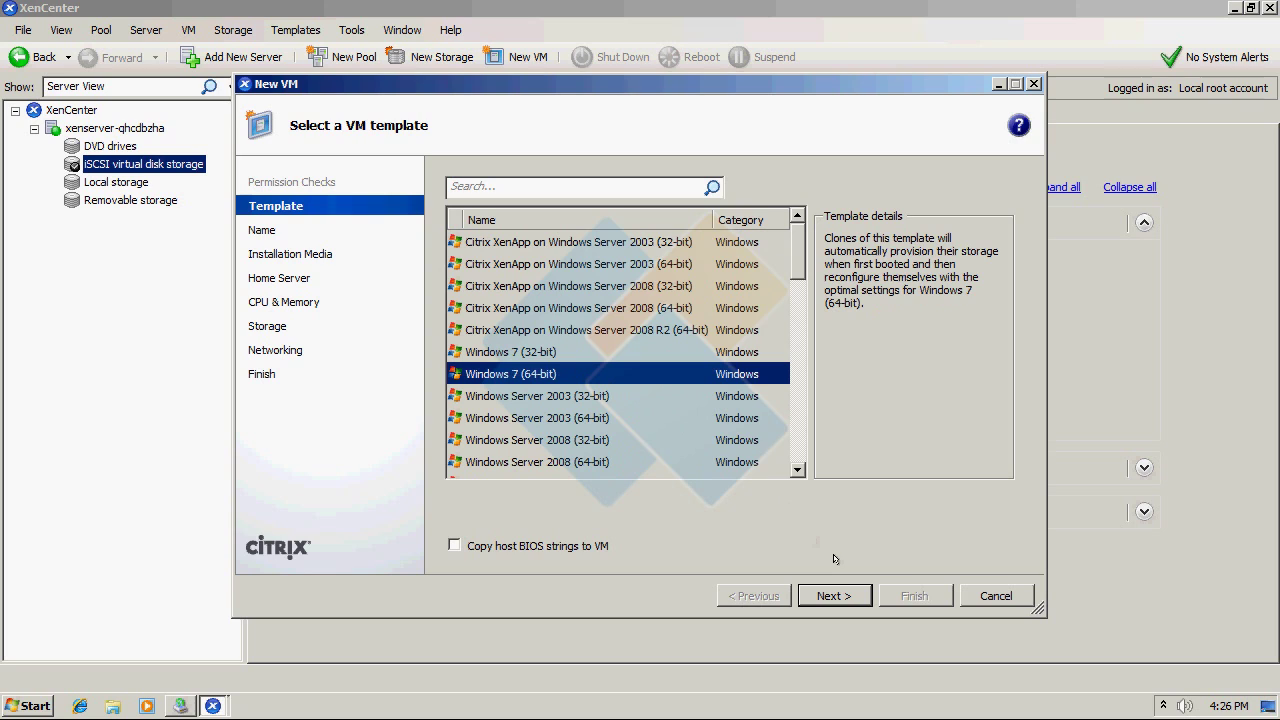
click(834, 595)
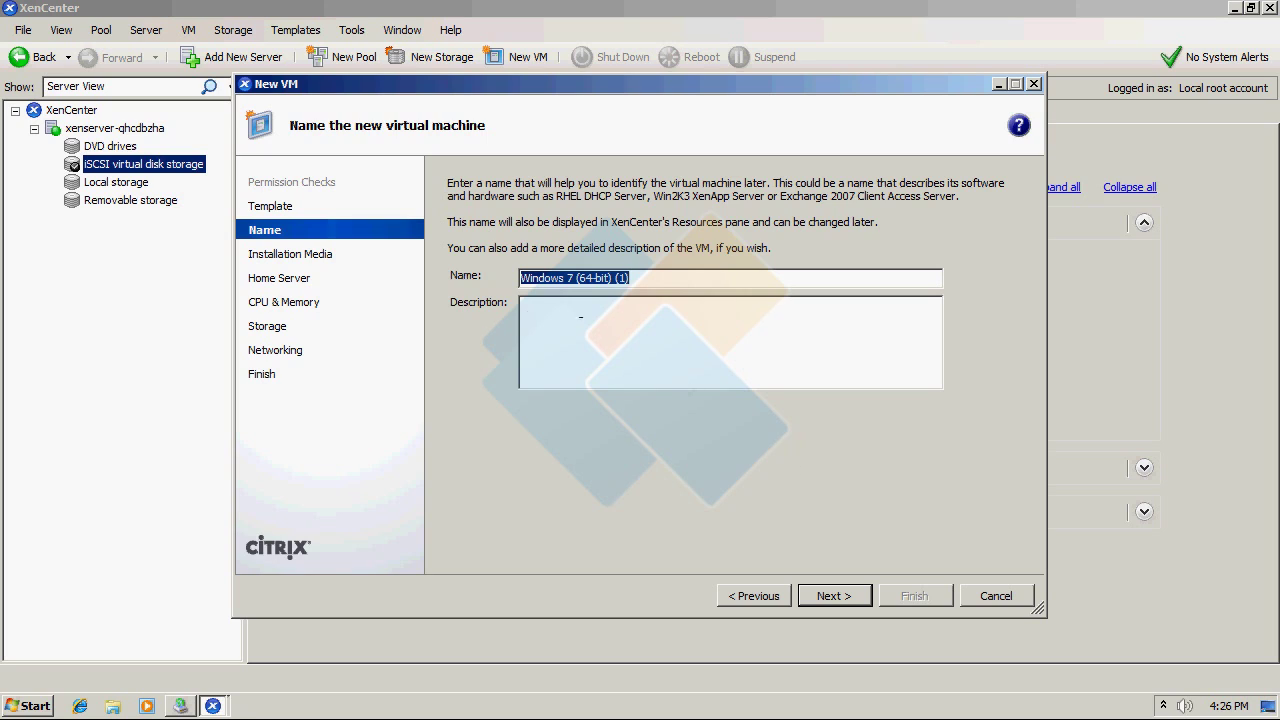
click(834, 595)
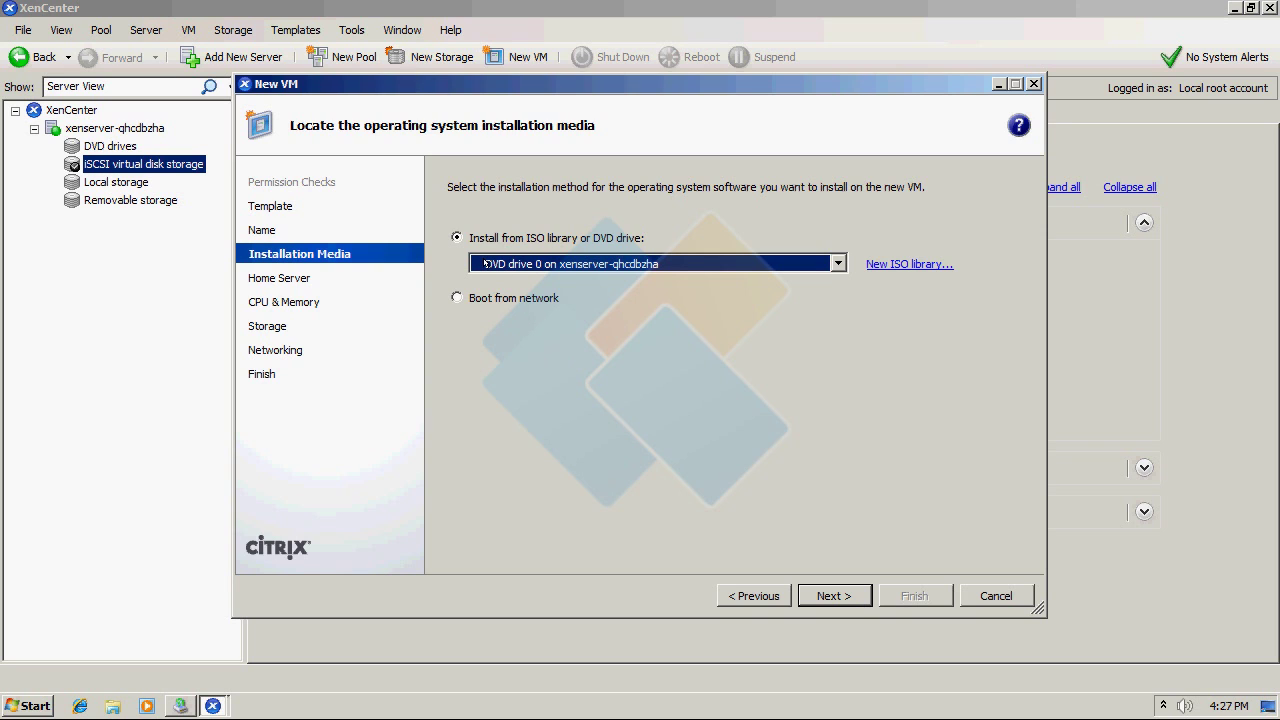
click(850, 583)
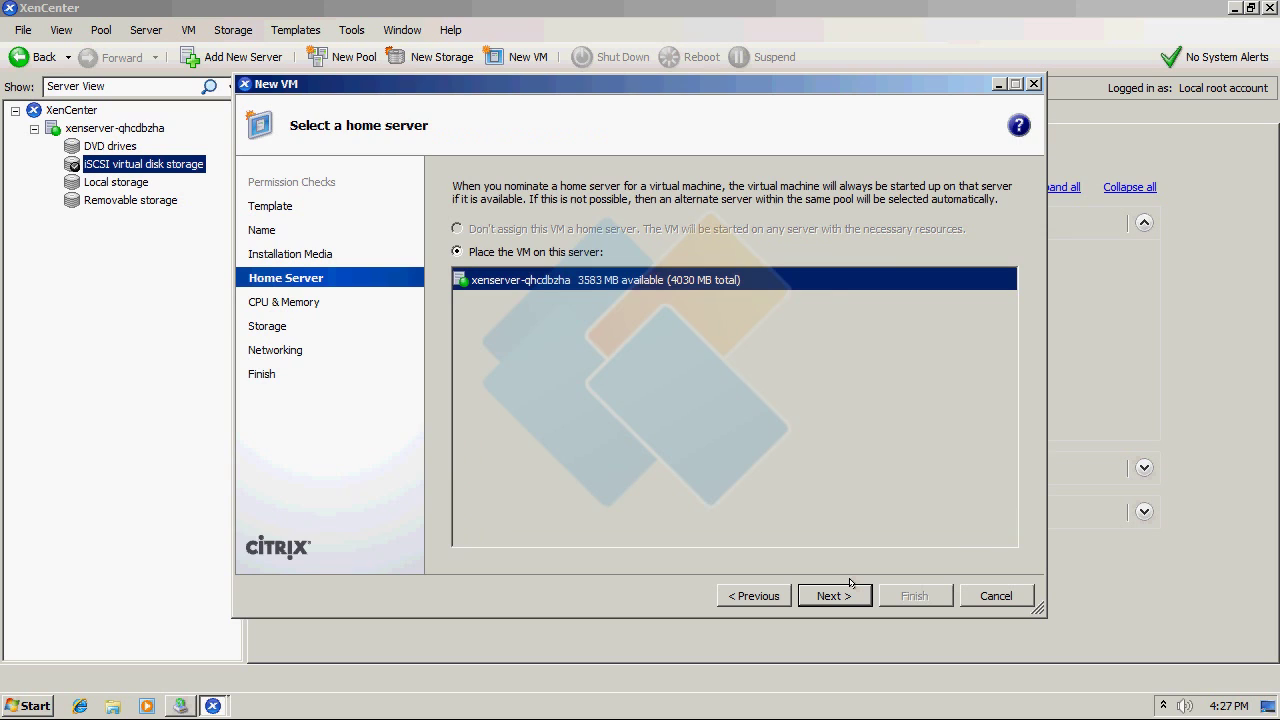
Replace the VM's default 4096 MB memory with 1024 on the CPU & Memory page.
click(850, 583)
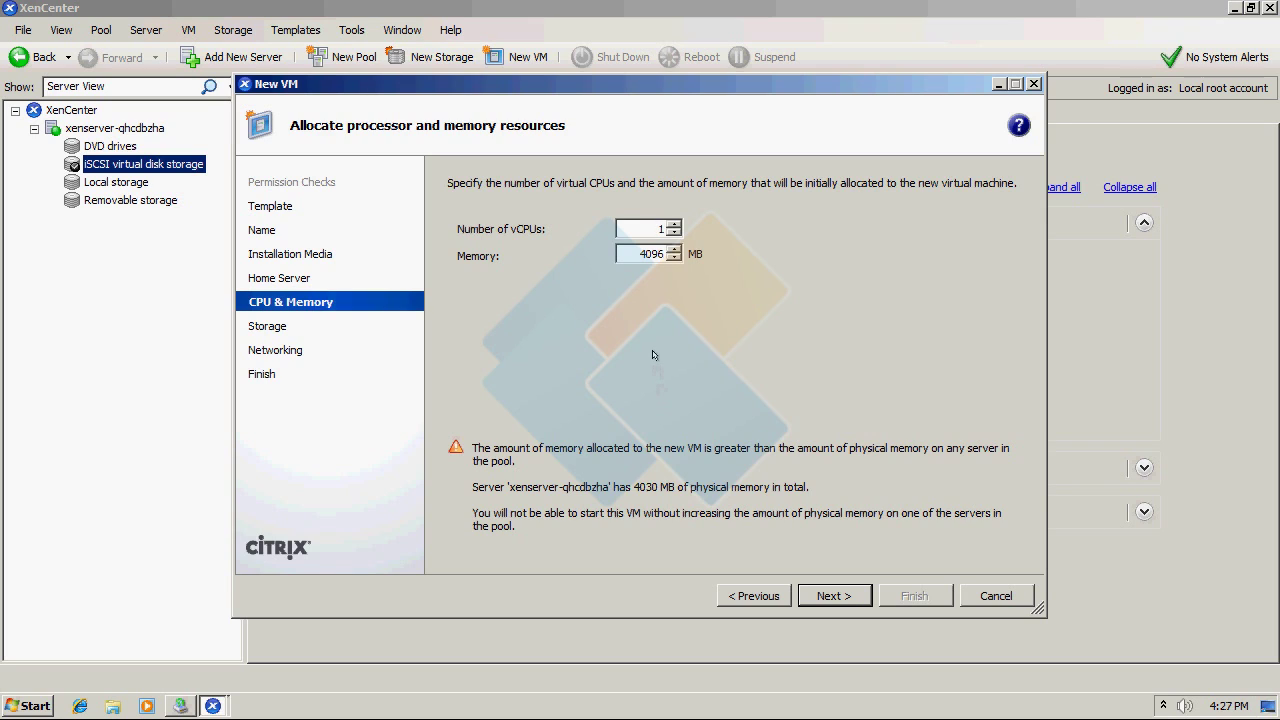
drag(641, 254, 664, 254)
text(1024)
click(833, 595)
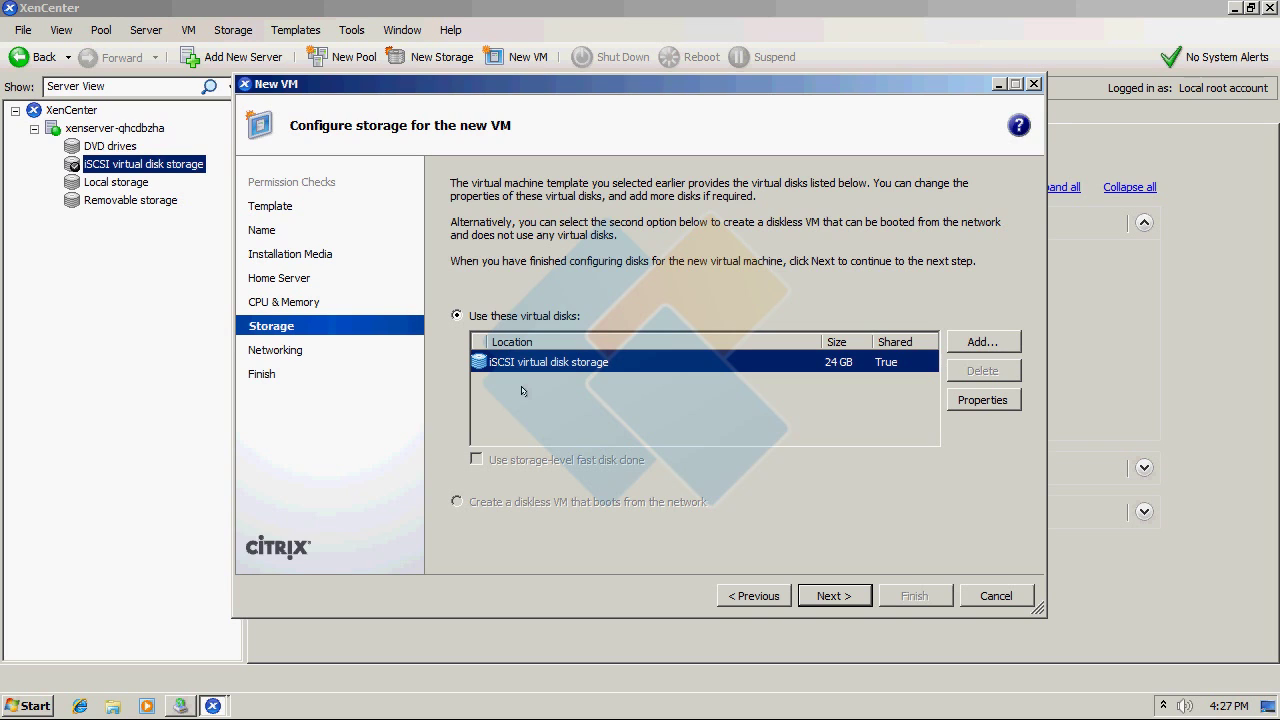
Keep the iSCSI disk and default network, then finish creating and auto-starting the VM.
click(853, 588)
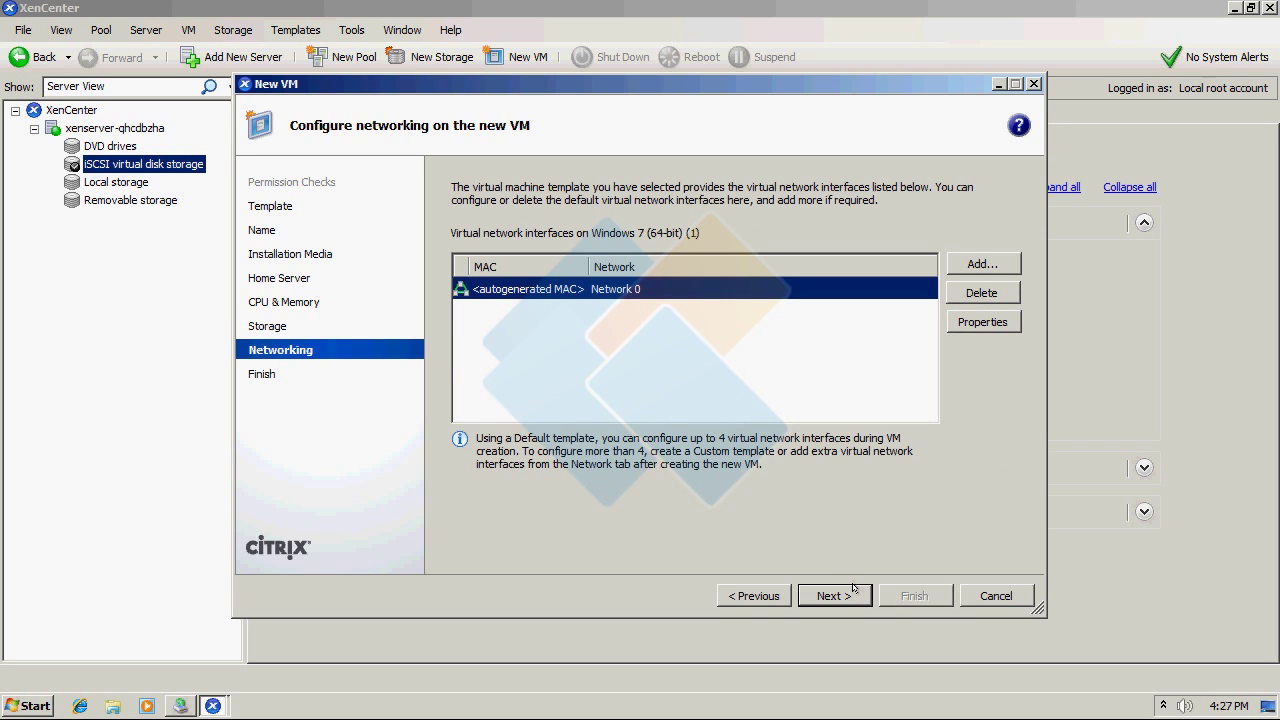
click(853, 588)
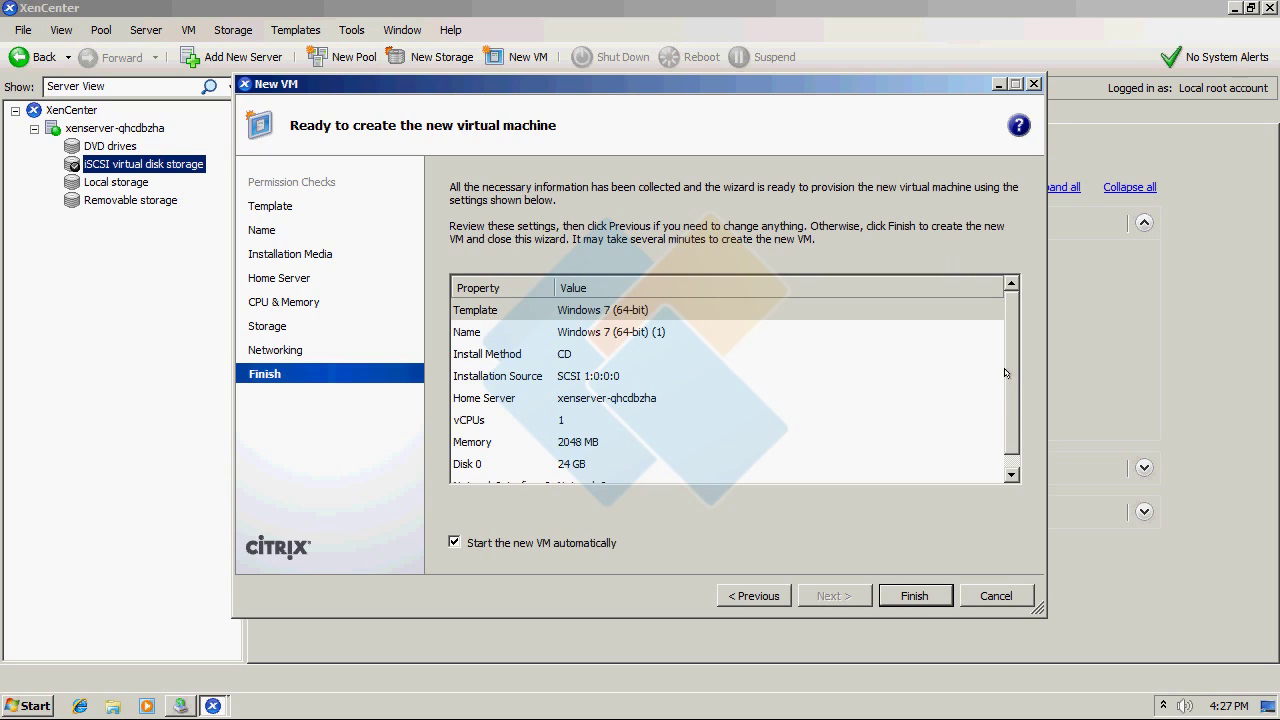
scroll(1005, 373, down, 1)
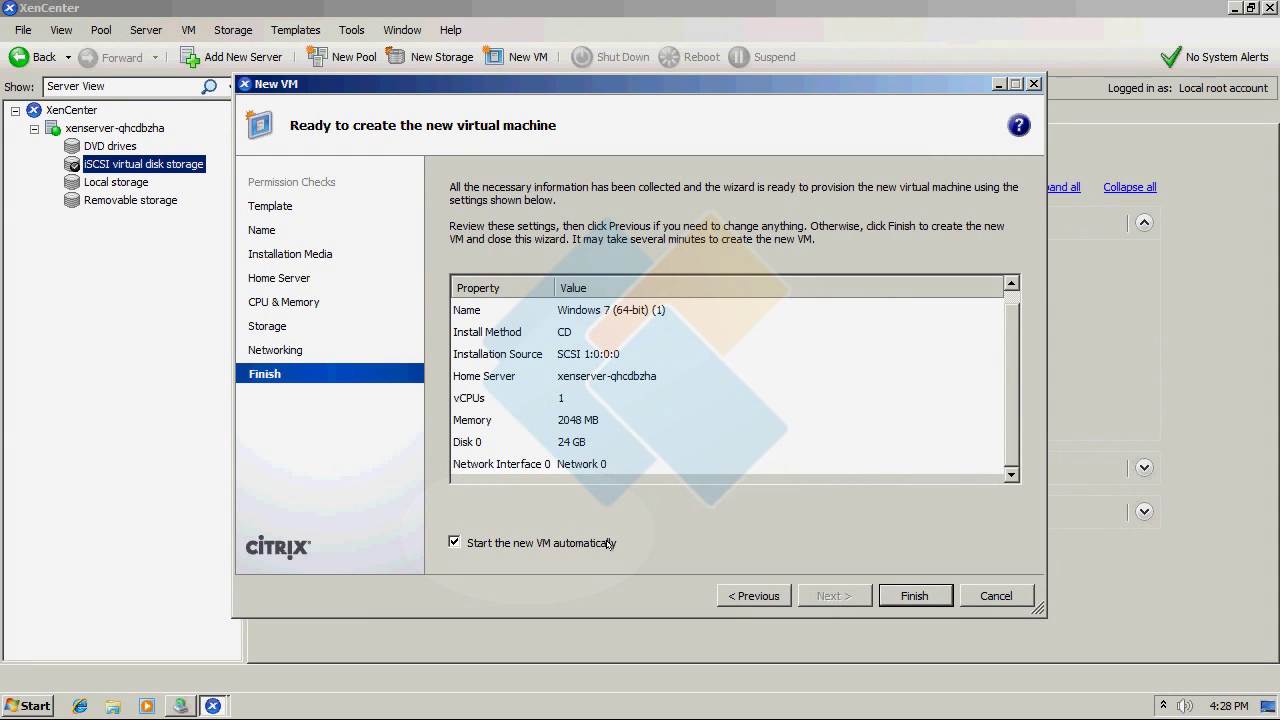
click(915, 596)
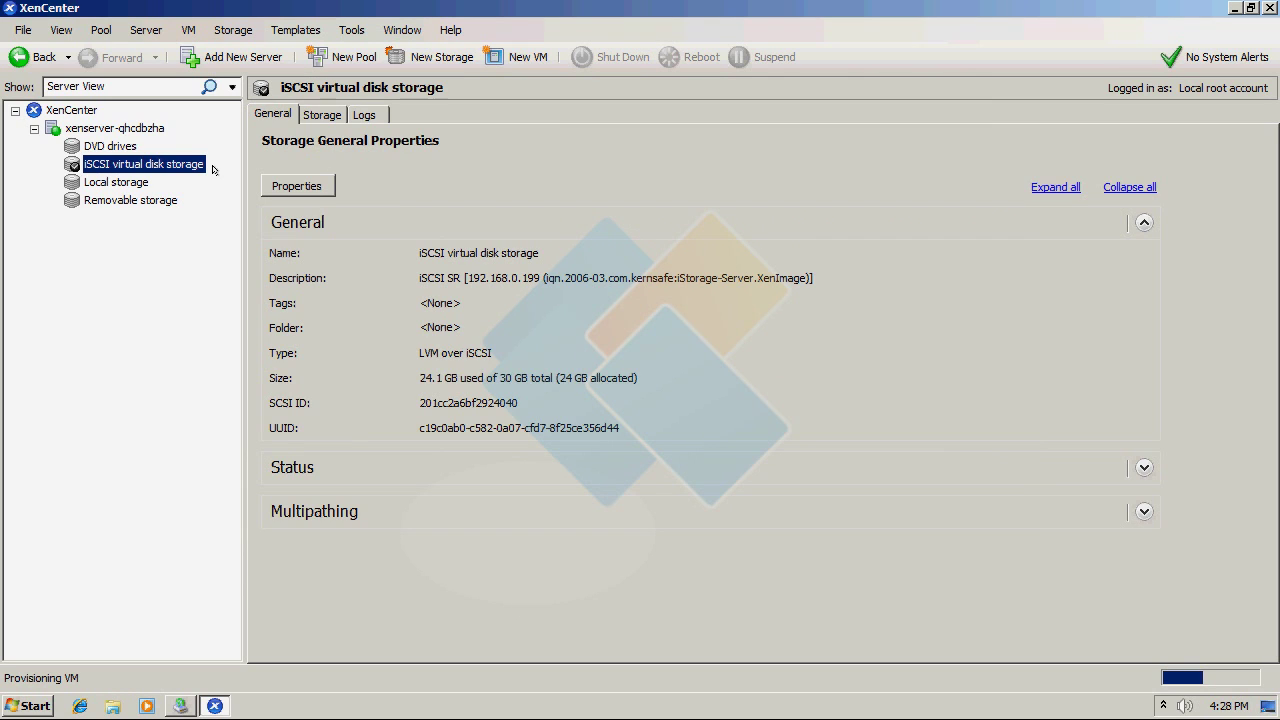
click(140, 127)
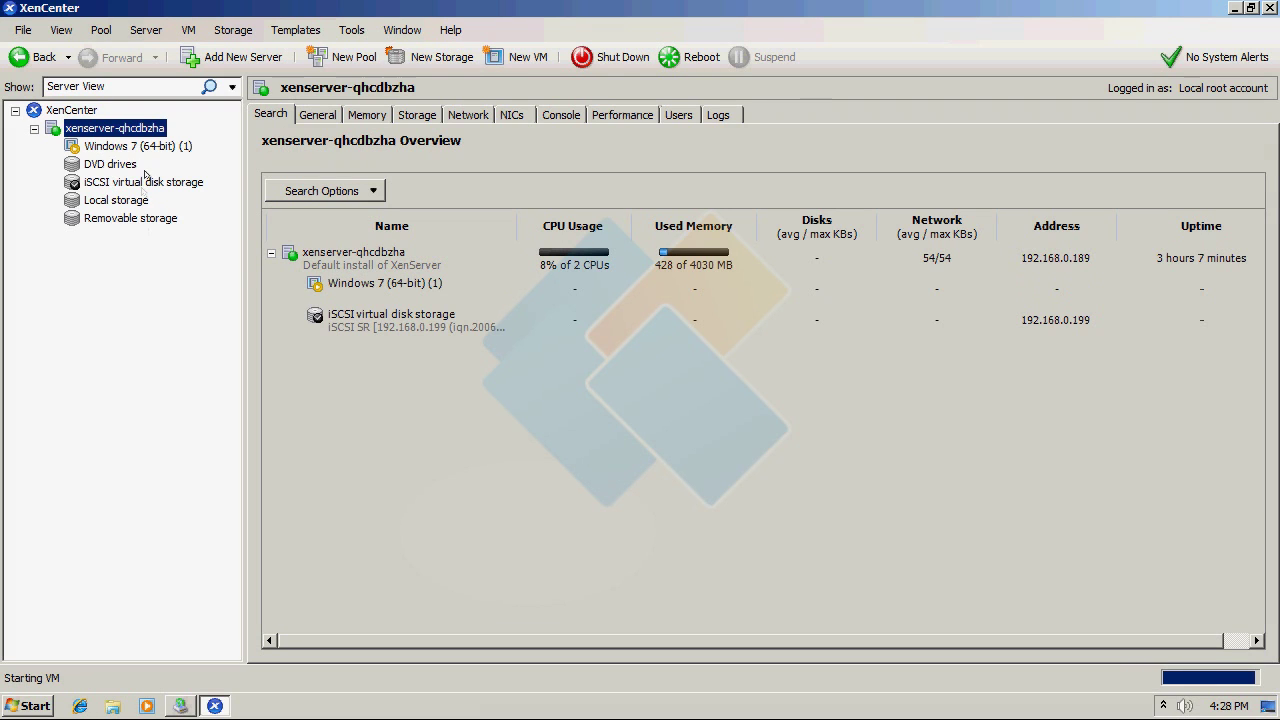
Select the Windows 7 (64-bit) (1) VM and show its console at the Install Windows language screen.
click(153, 146)
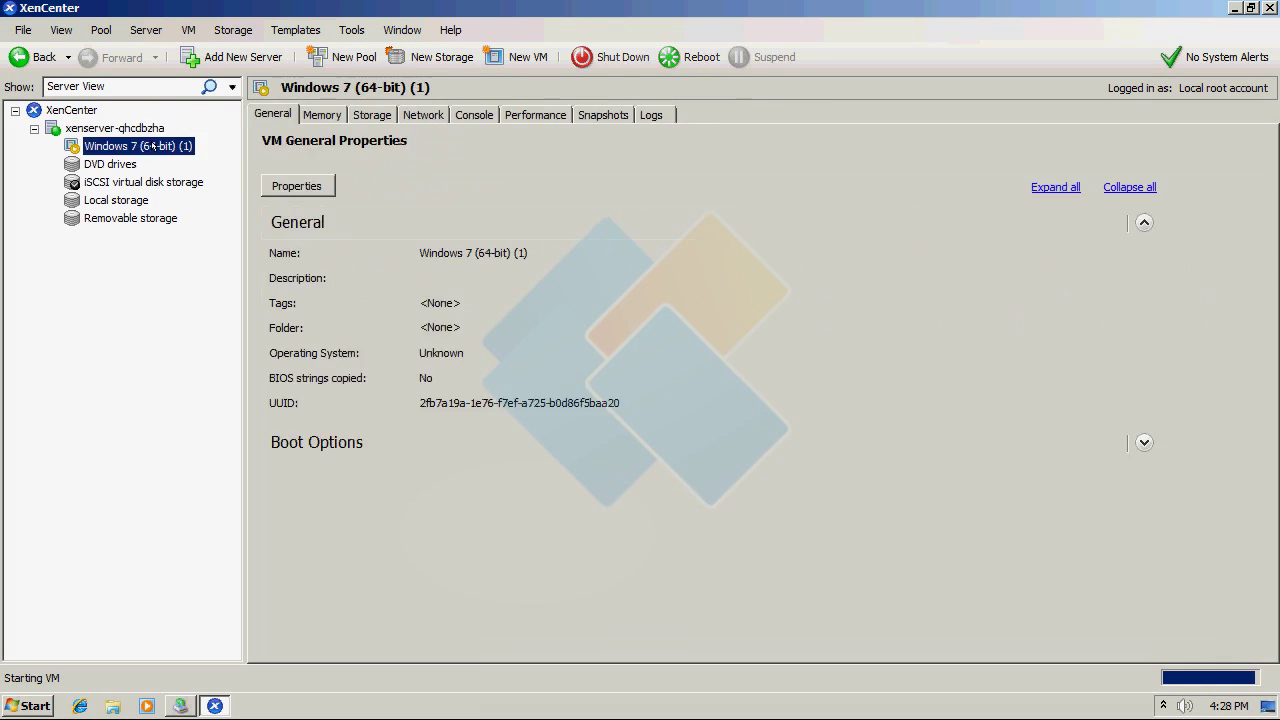
click(472, 112)
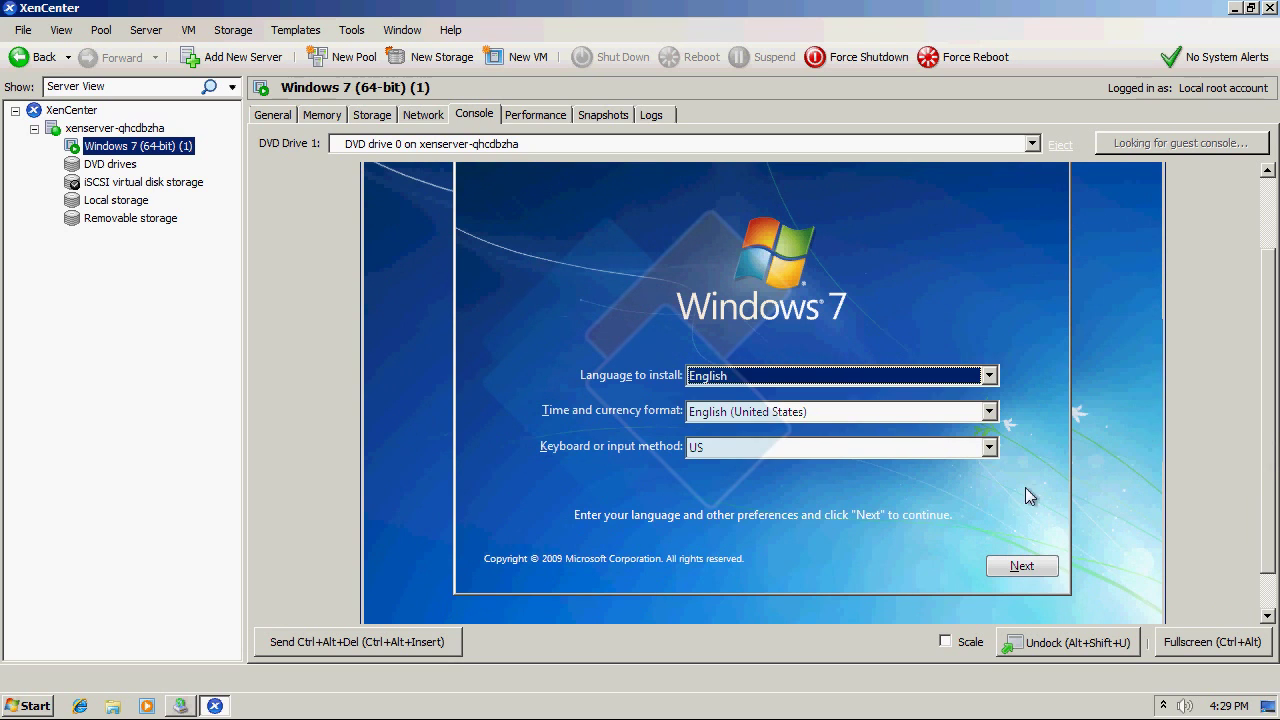
Run Windows 7 setup with default language settings, accepted license, and a Custom install onto Disk 0.
click(1020, 567)
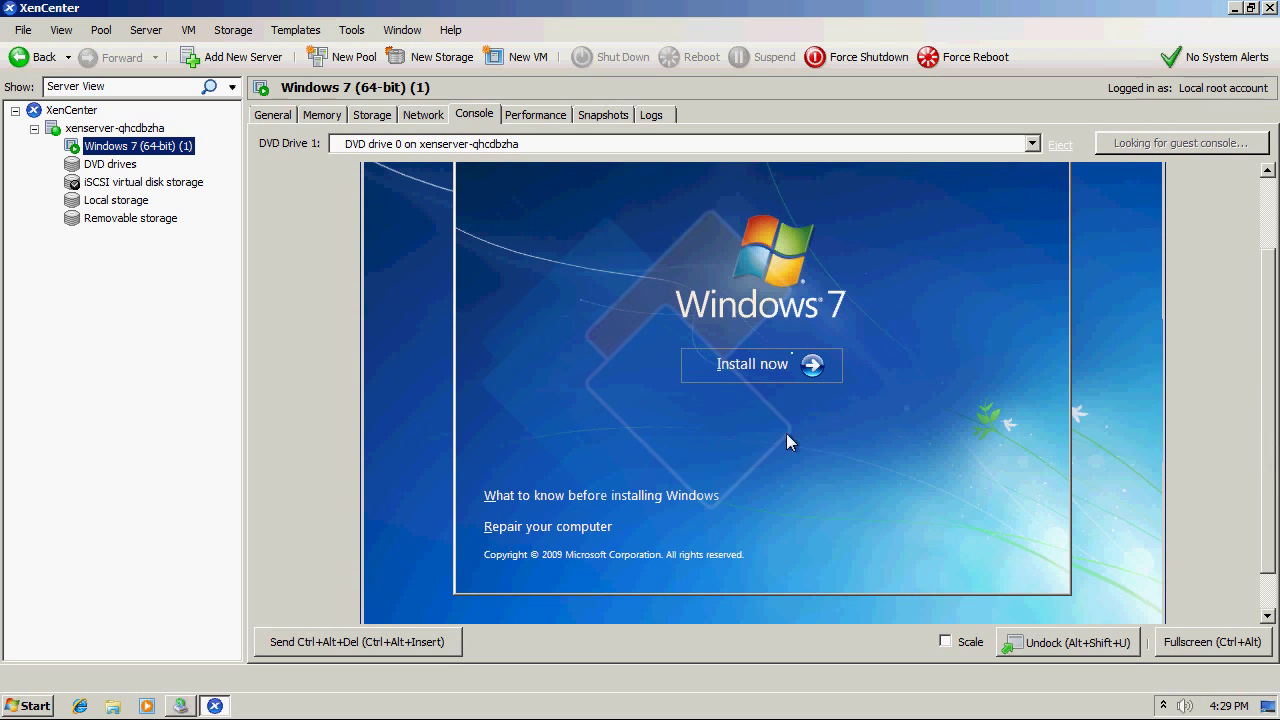
click(805, 360)
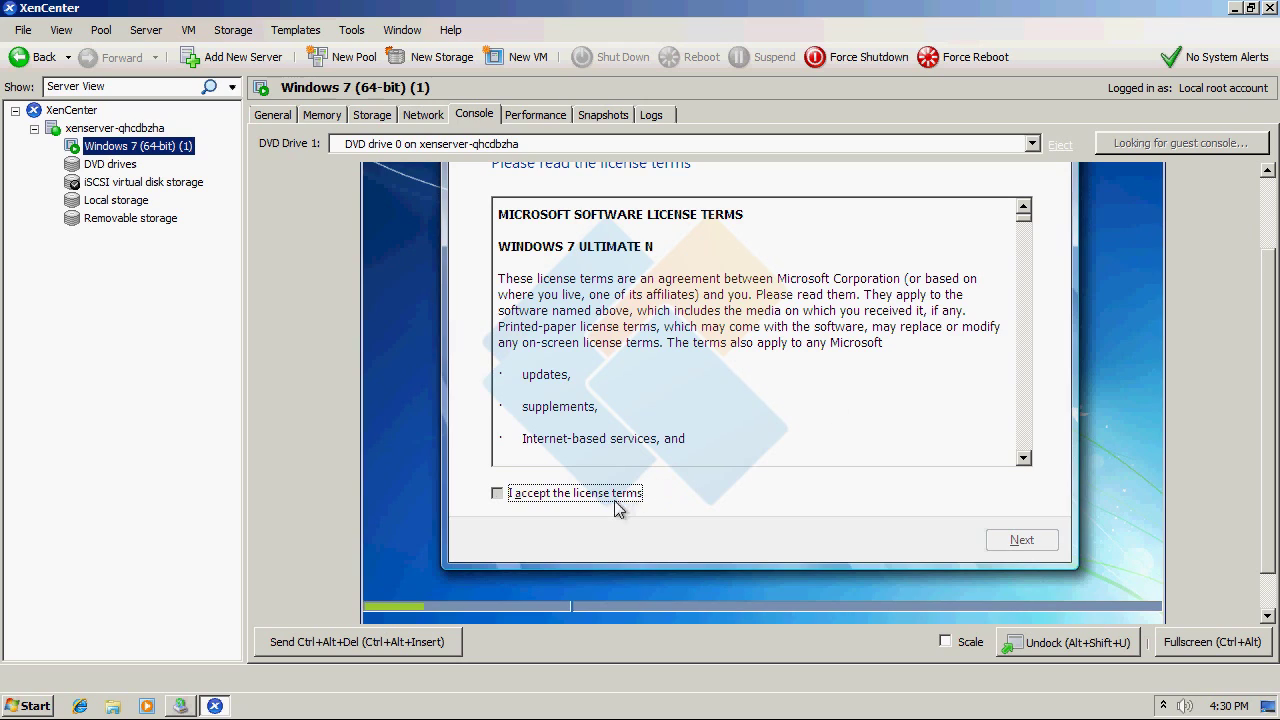
click(1003, 540)
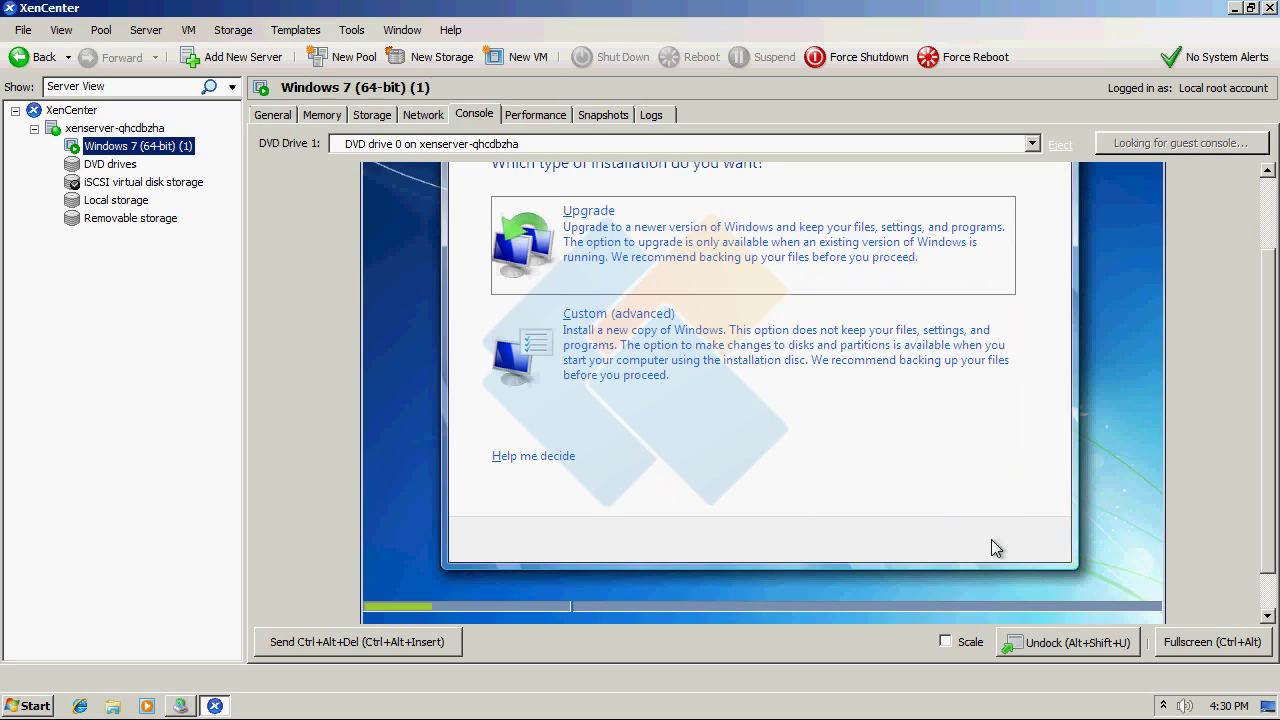
click(762, 353)
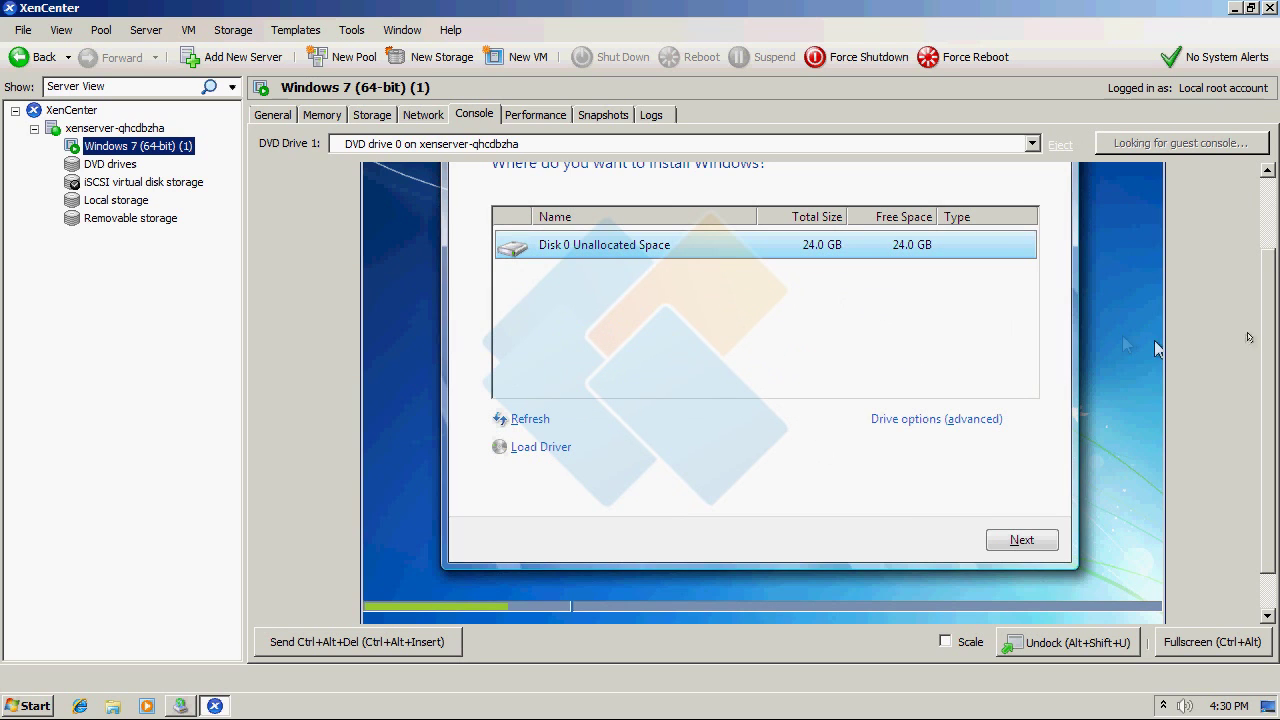
scroll(1156, 360, up, 1)
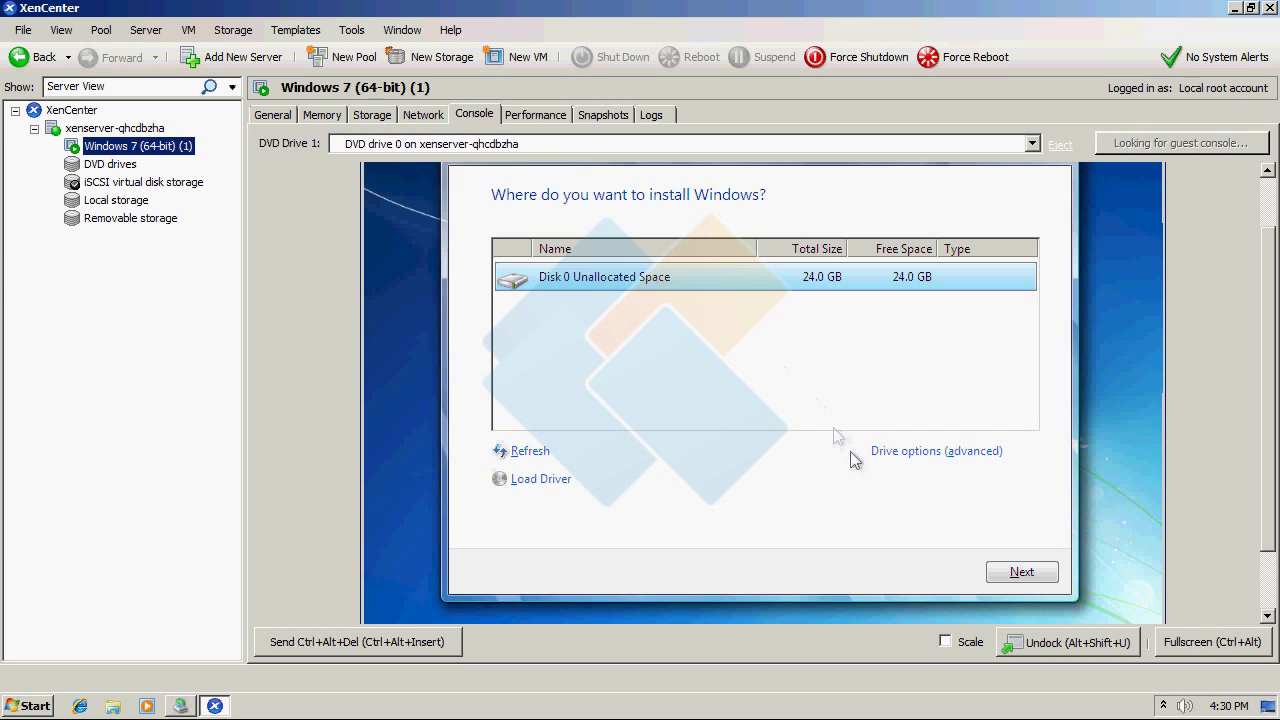
click(1017, 573)
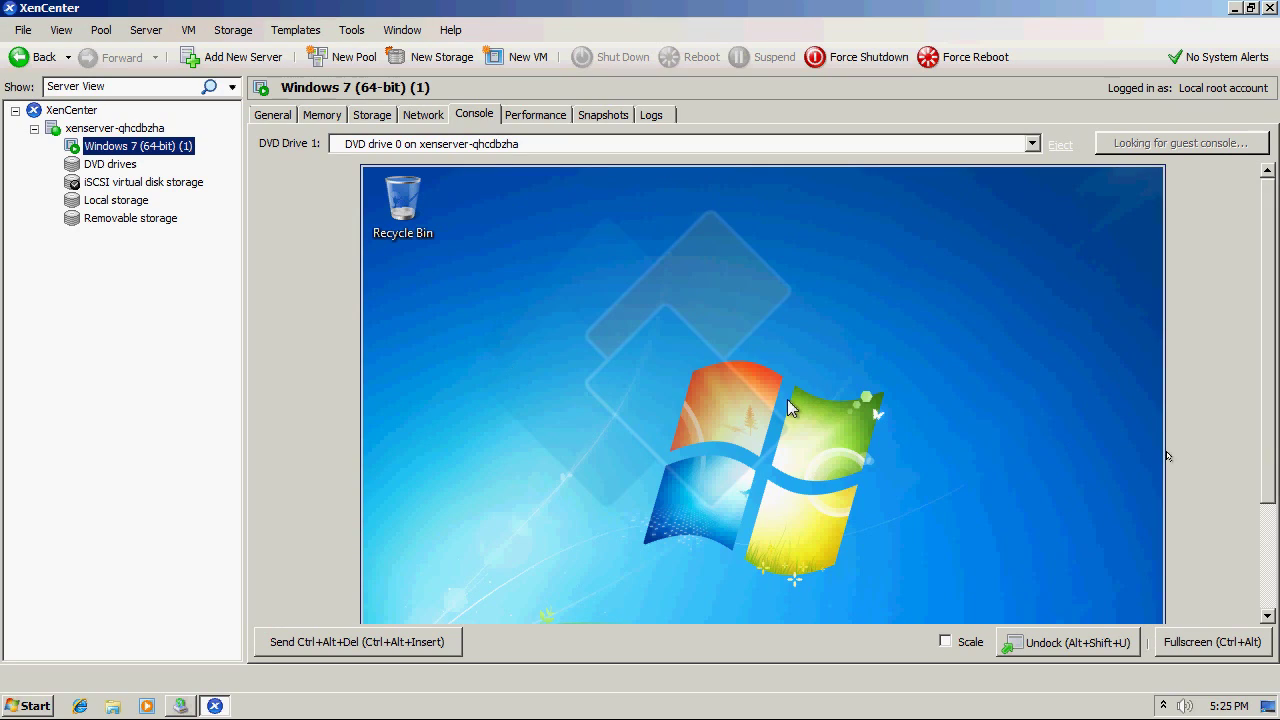
scroll(1153, 439, down, 3)
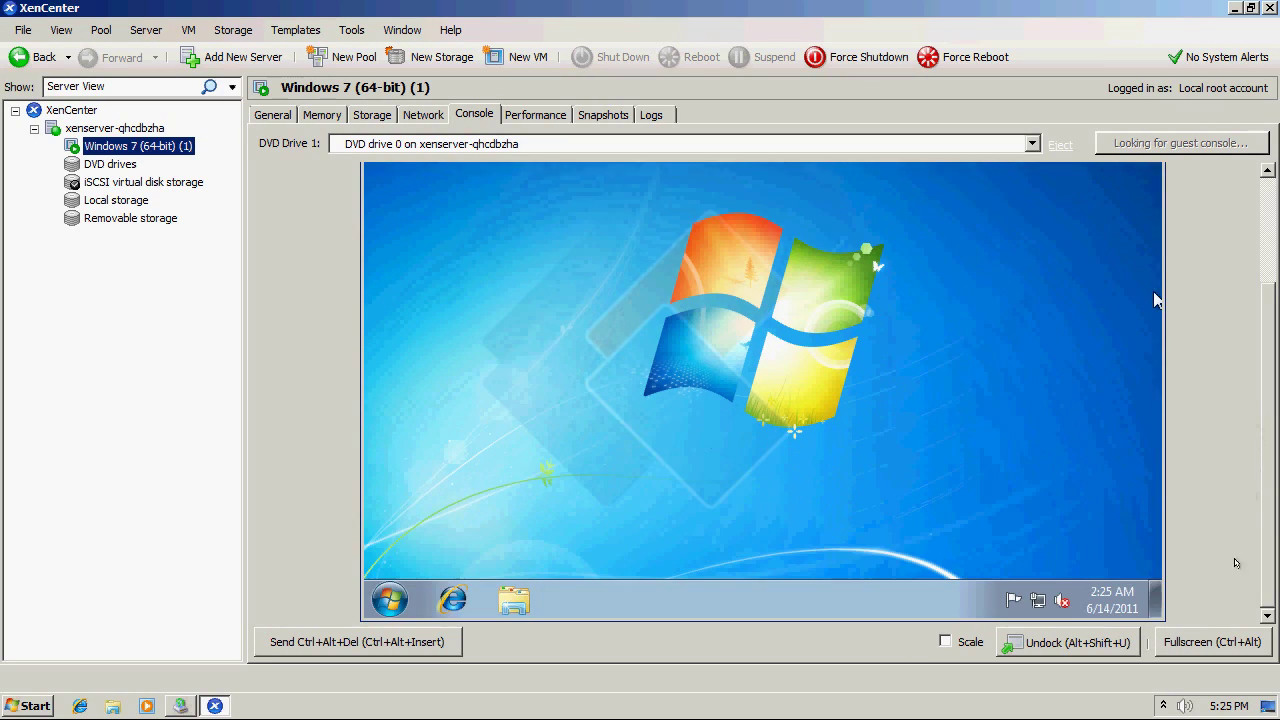
In the VM, open Computer Management via Start > Computer > Manage and view Disk Management.
click(390, 600)
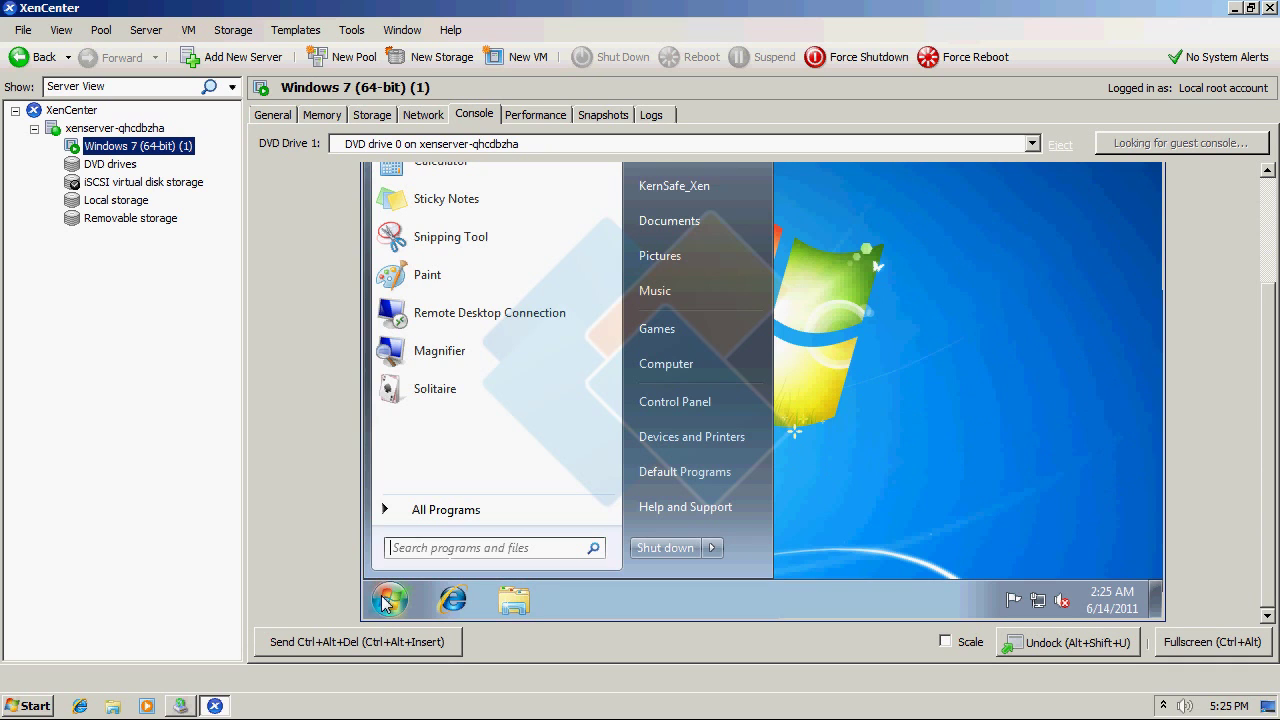
right_click(673, 370)
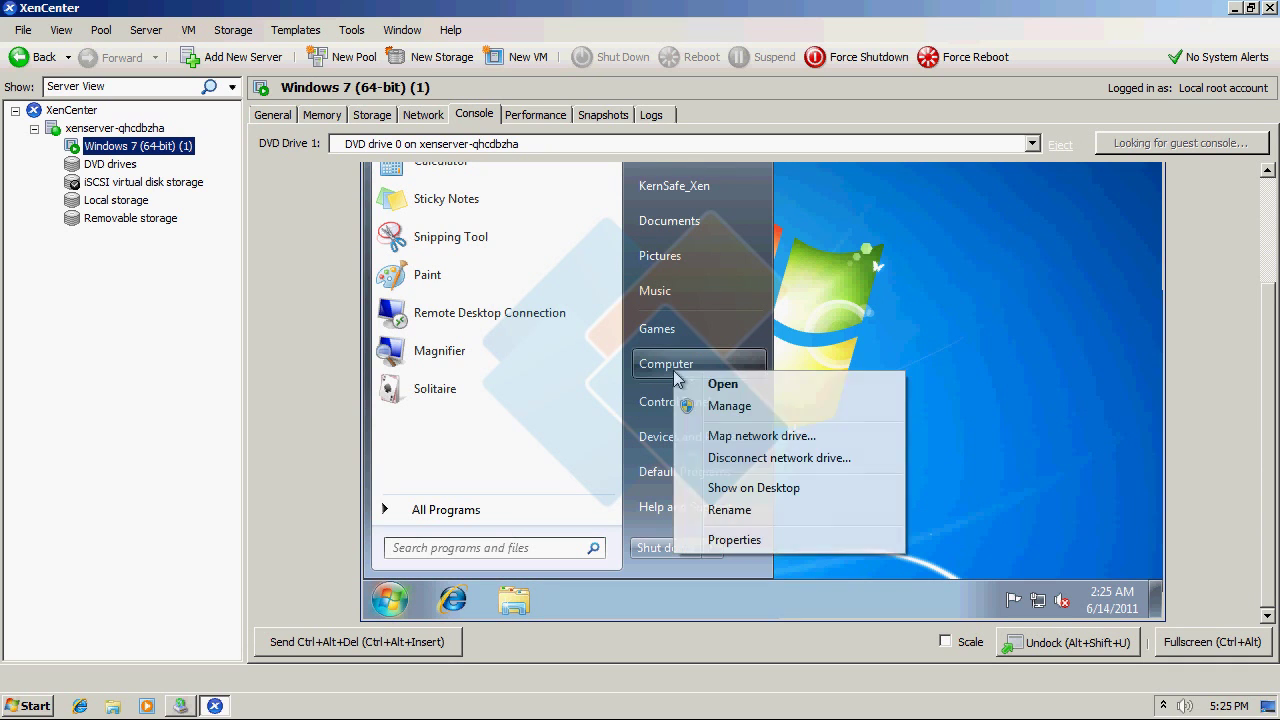
click(712, 408)
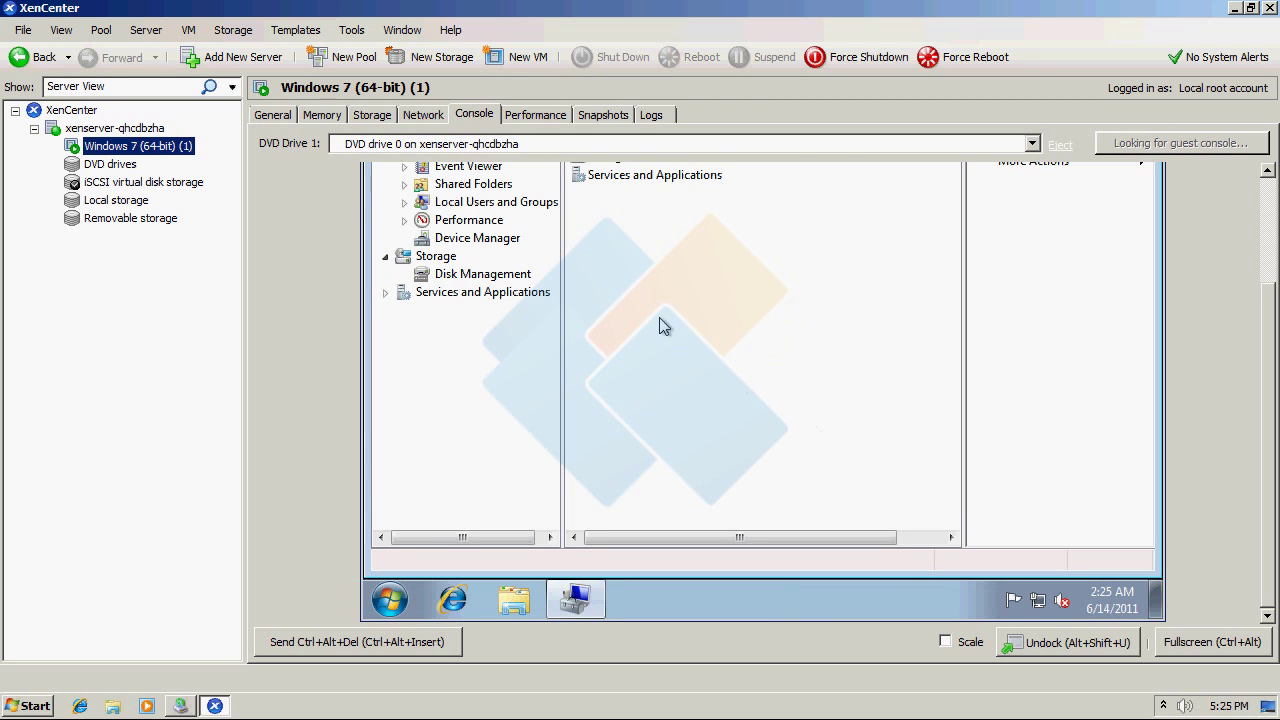
click(494, 278)
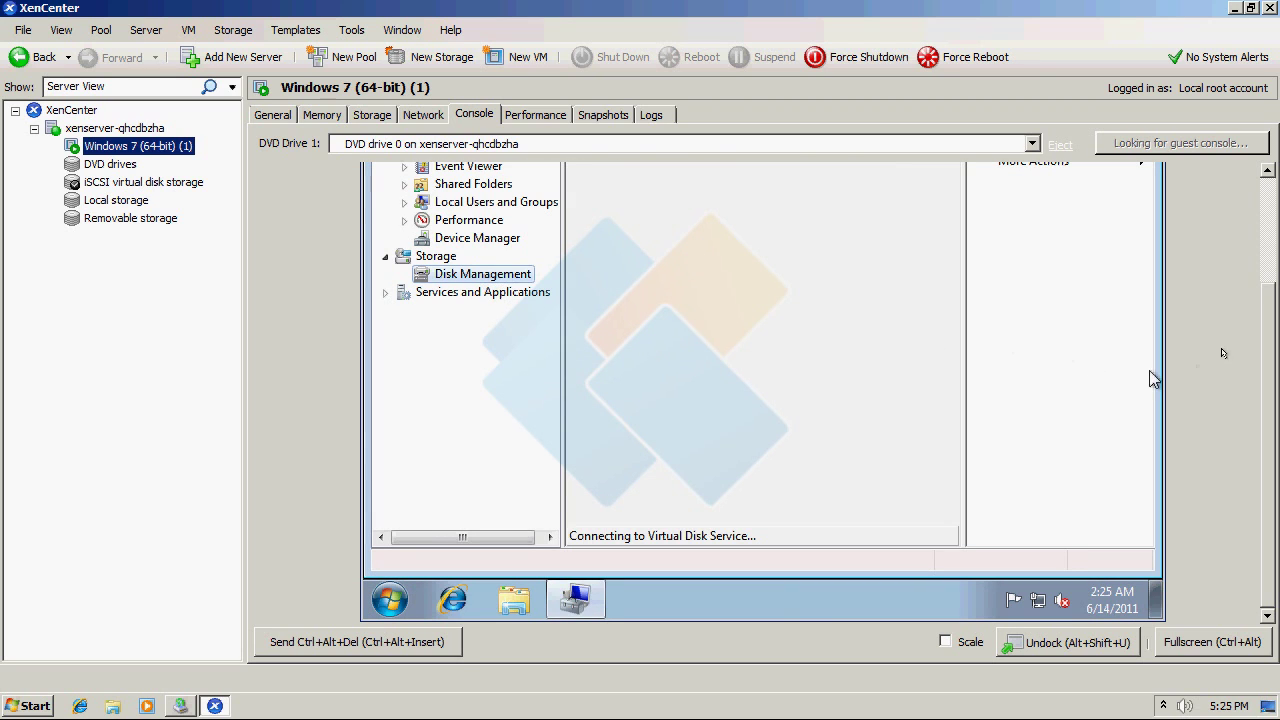
scroll(1252, 330, up, 3)
scroll(1248, 249, down, 2)
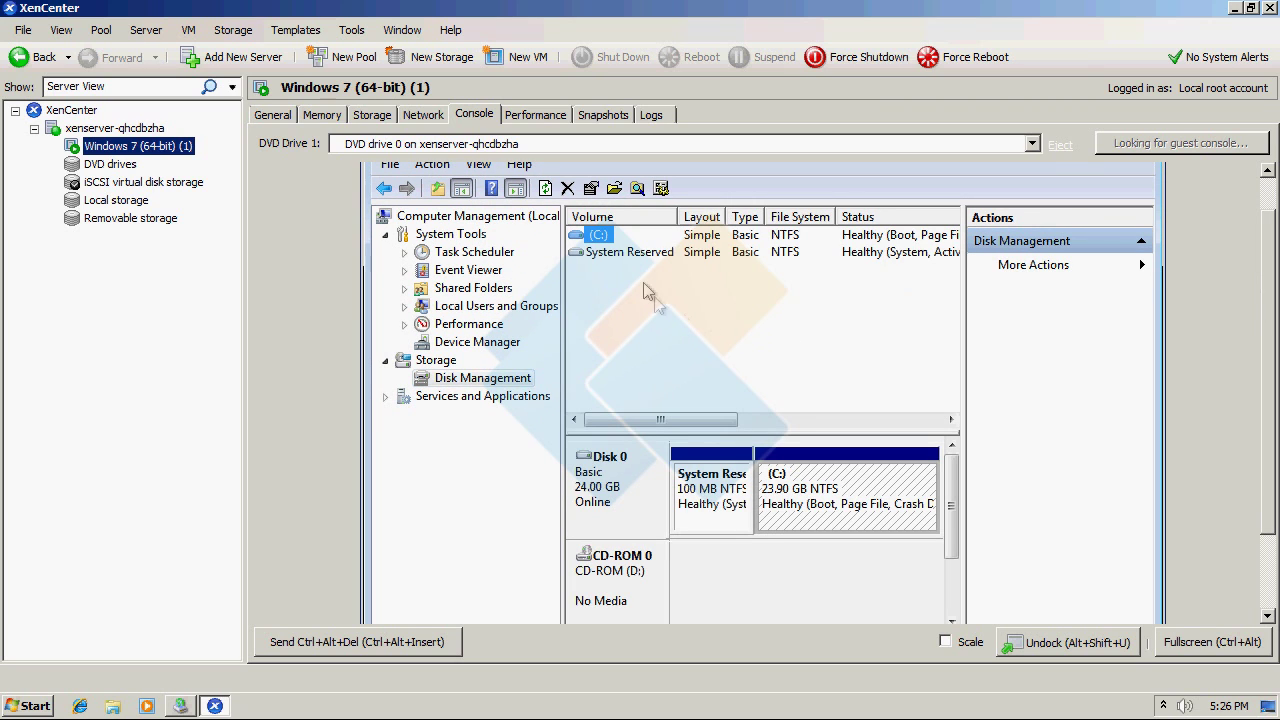
Check the C: drive's properties show Type: Local Disk with 23.8 GB capacity.
right_click(600, 236)
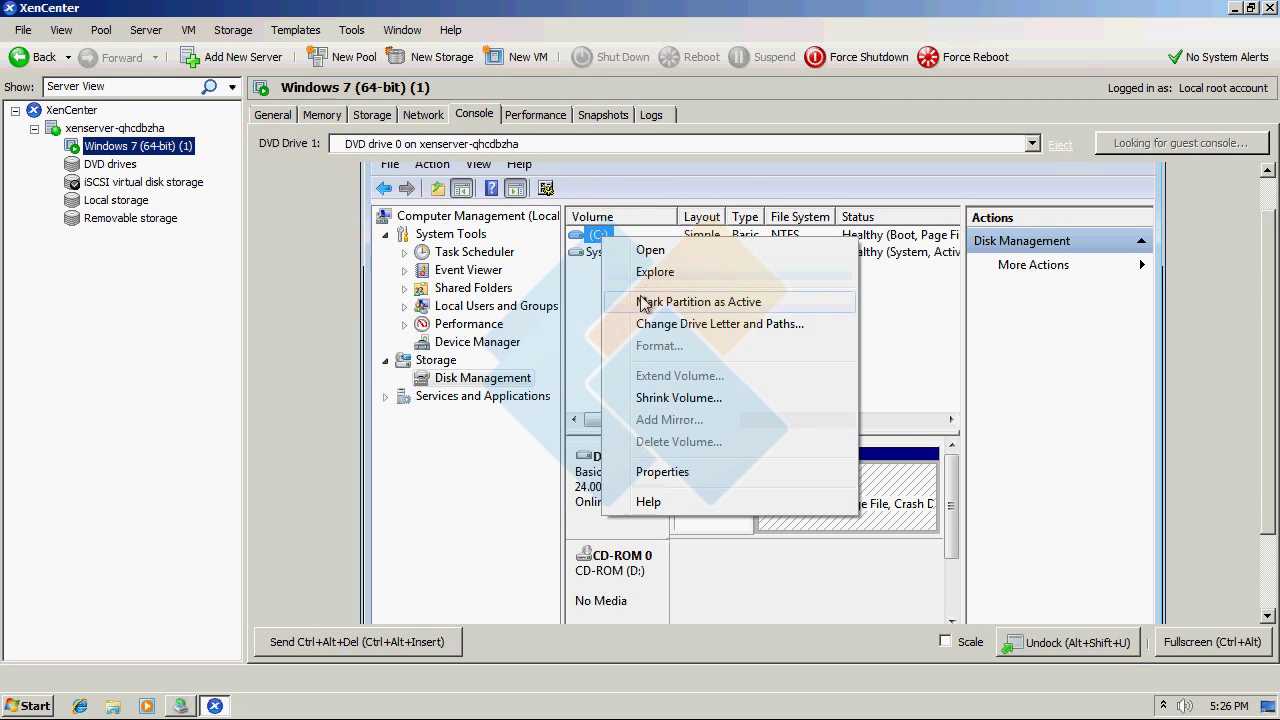
click(690, 472)
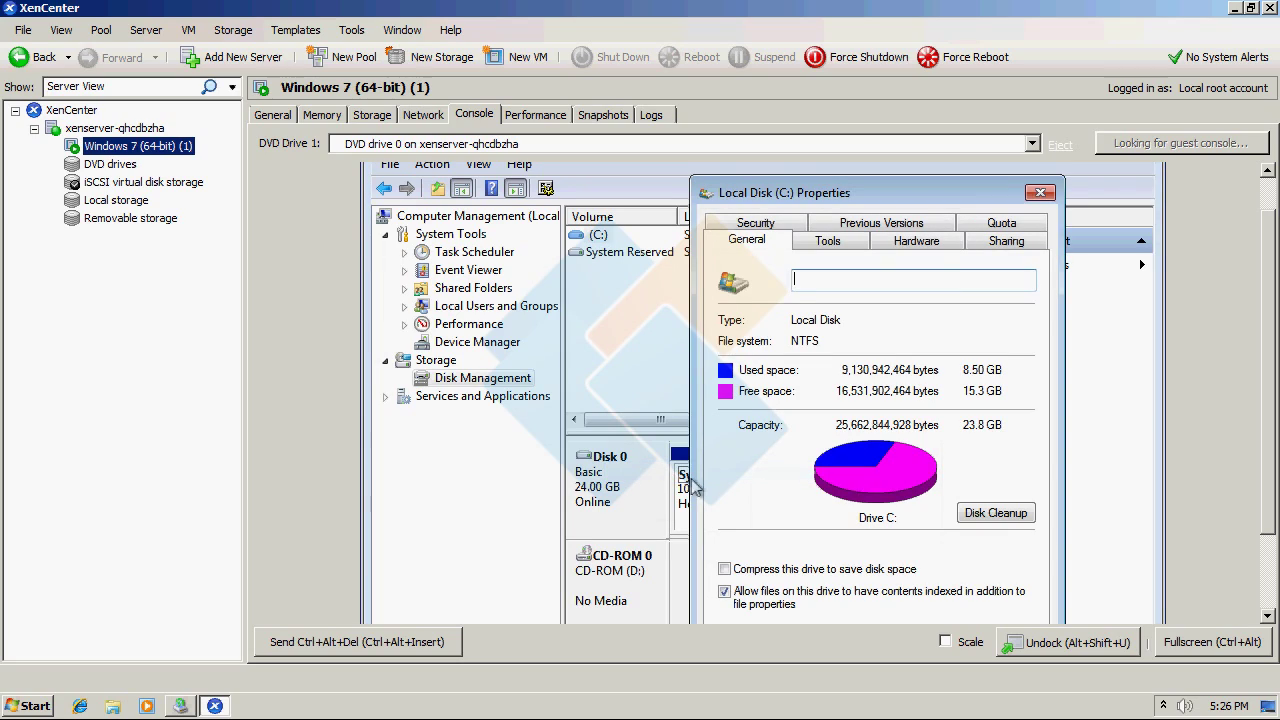
drag(875, 195, 589, 194)
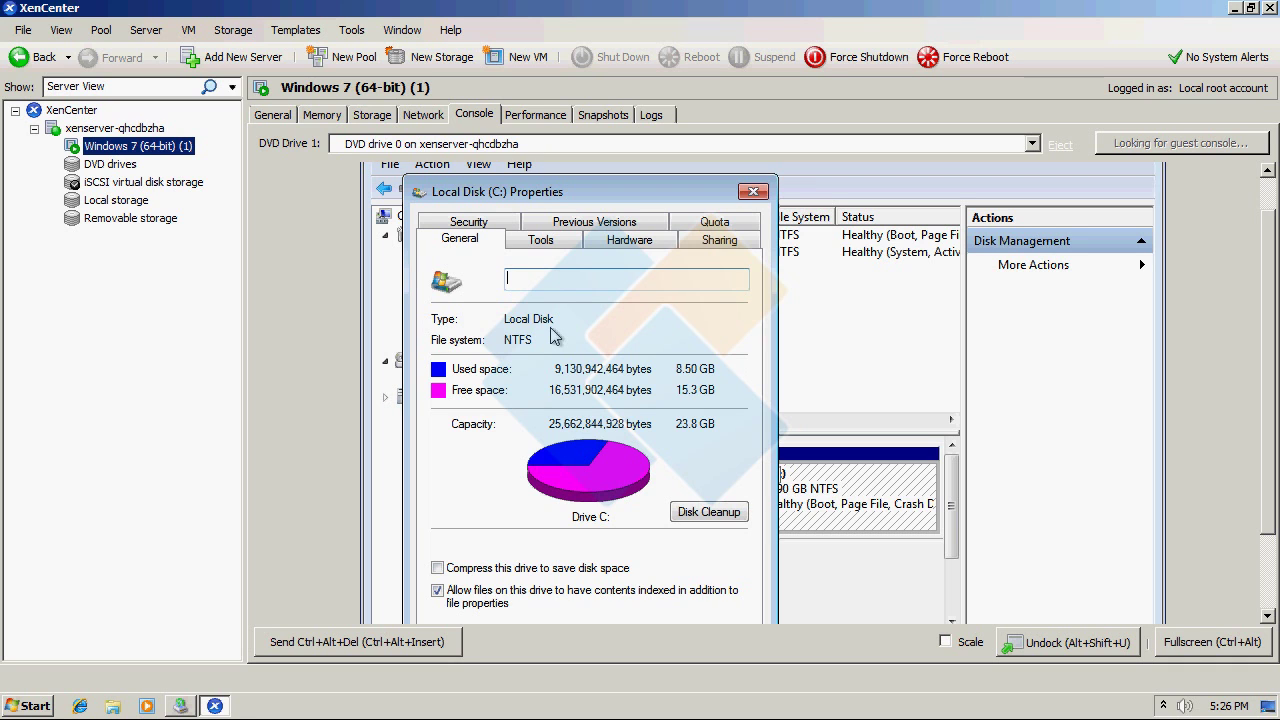
click(762, 192)
Close Computer Management in the VM and minimise XenCenter to the host desktop.
scroll(1260, 310, up, 1)
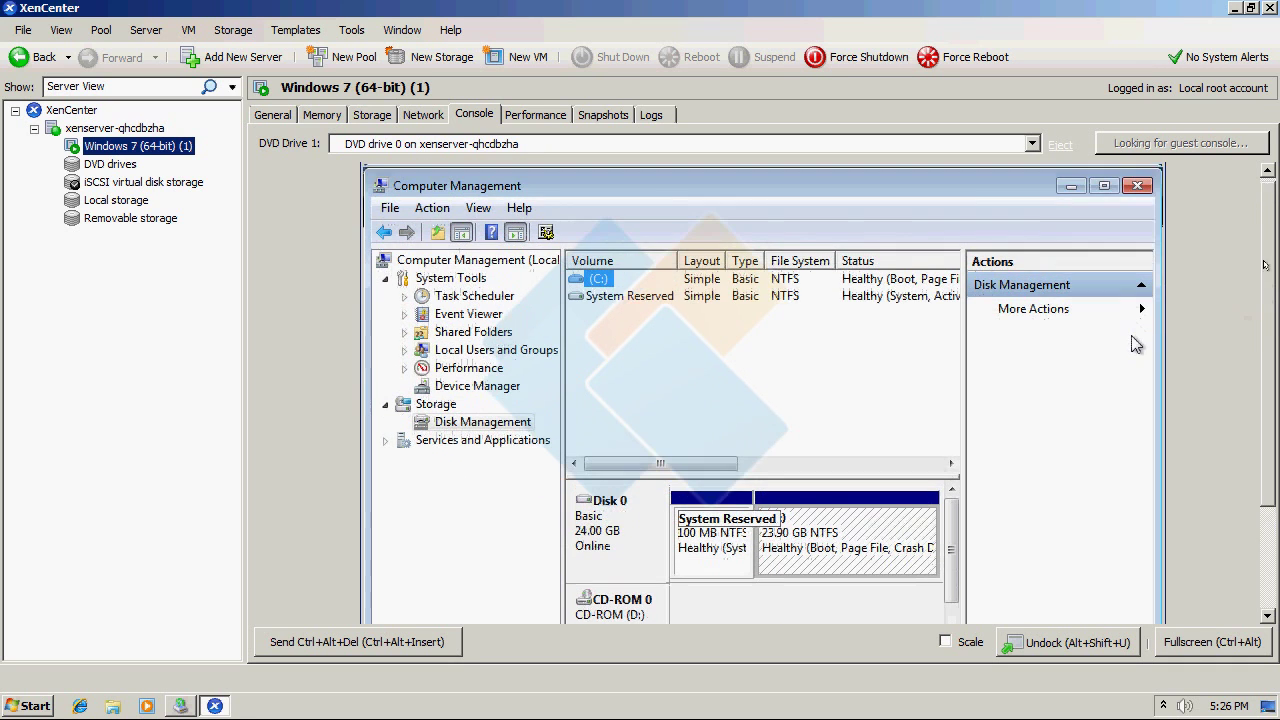
click(1138, 186)
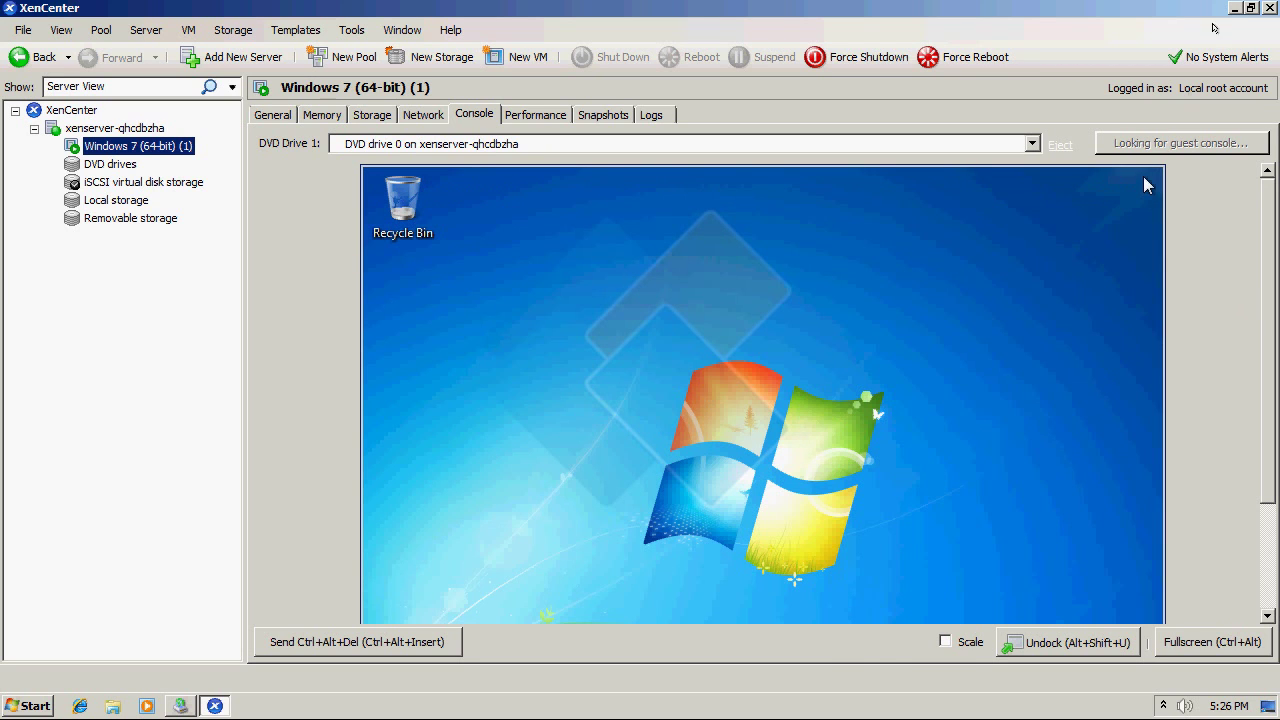
click(1235, 8)
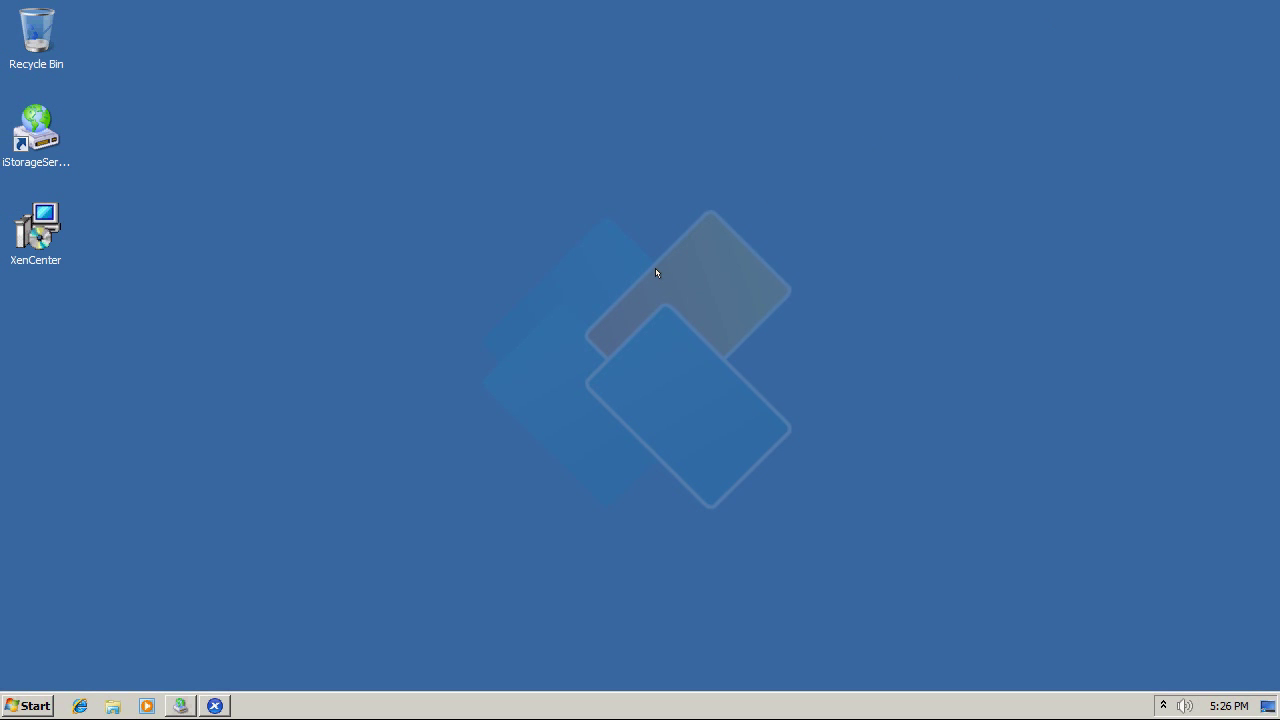